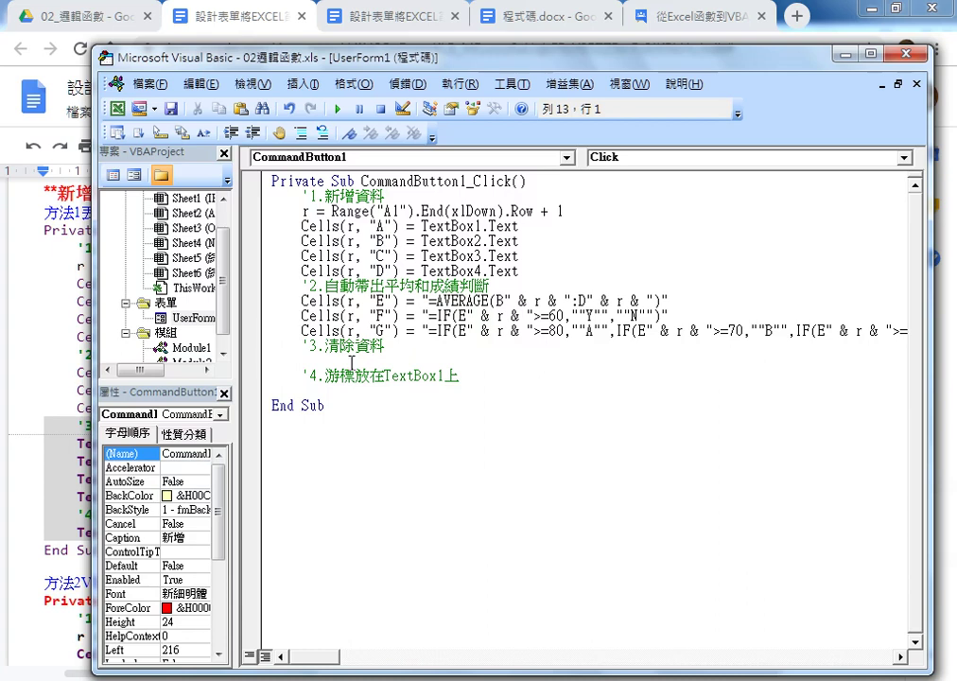
Step: Highlight the four Cells = TextBox copy lines and the AVERAGE formula string
{"action": "left_click", "coordinate": [355, 196]}
{"action": "left_click_drag", "start_coordinate": [520, 271], "coordinate": [258, 224]}
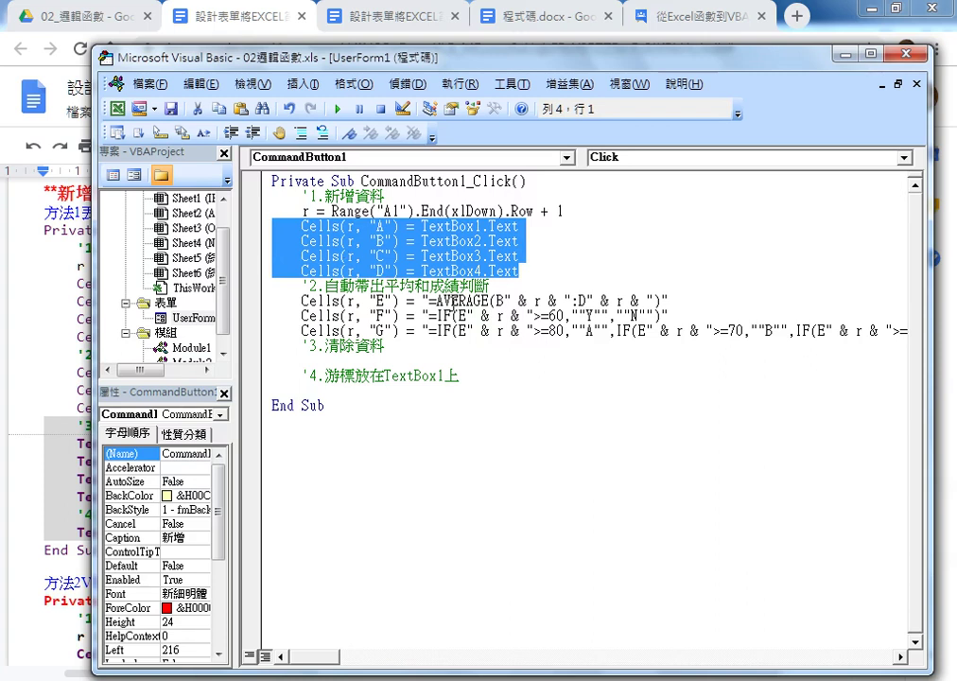
{"action": "left_click", "coordinate": [517, 301]}
{"action": "left_click_drag", "start_coordinate": [661, 300], "coordinate": [427, 300]}
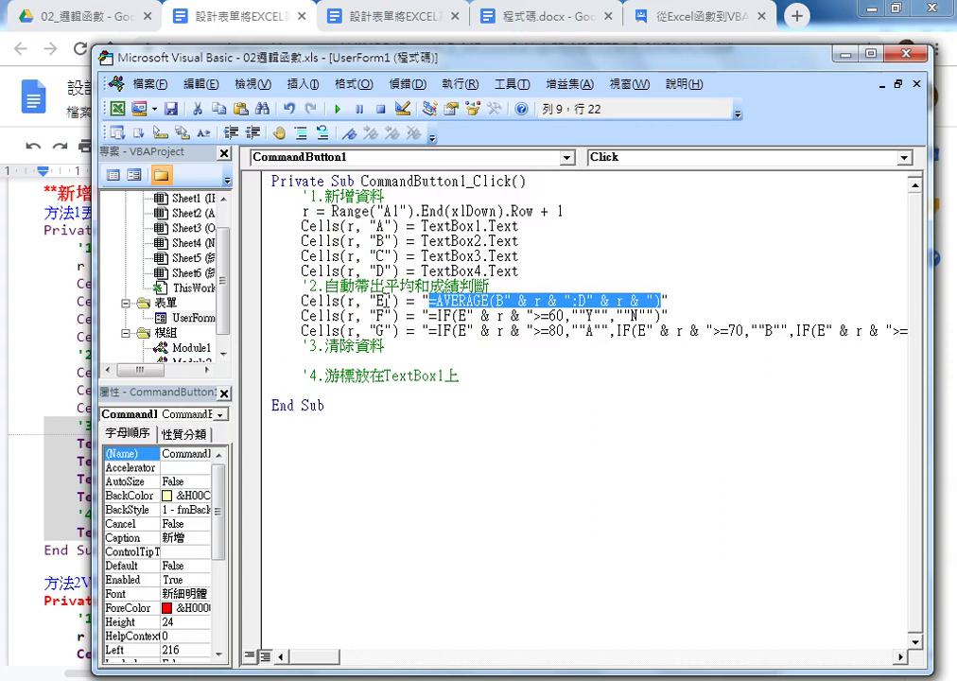
Step: Pick out the B column letter, row-number concatenation and doubled quote before Y, then minimize the editor
{"action": "left_click", "coordinate": [510, 301]}
{"action": "key", "text": "Left"}
{"action": "key", "text": "Left"}
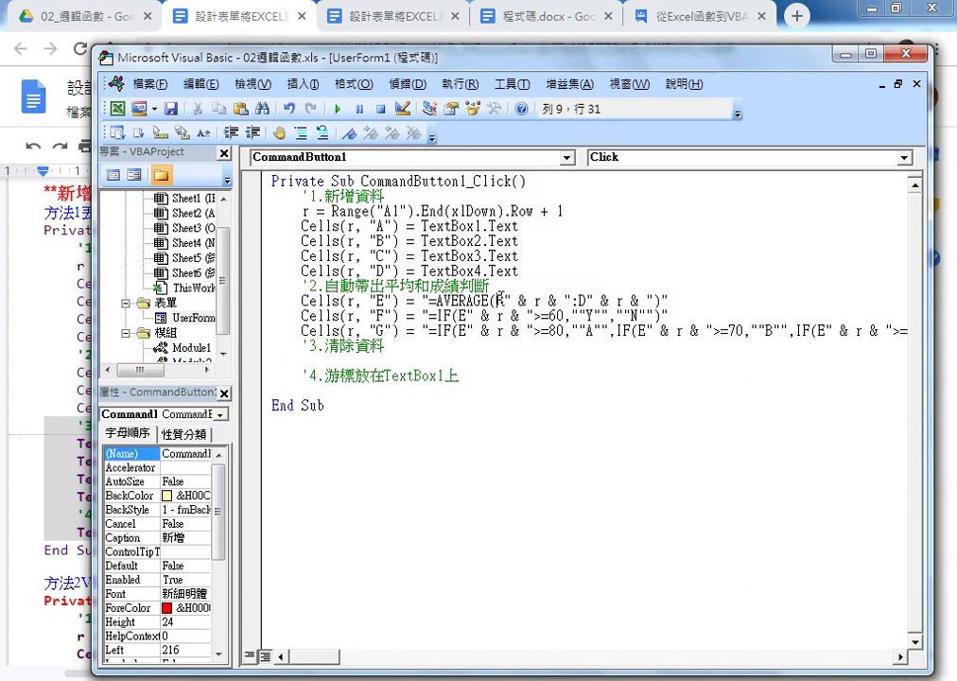
{"action": "key", "text": "shift+Right"}
{"action": "left_click_drag", "start_coordinate": [504, 300], "coordinate": [652, 301]}
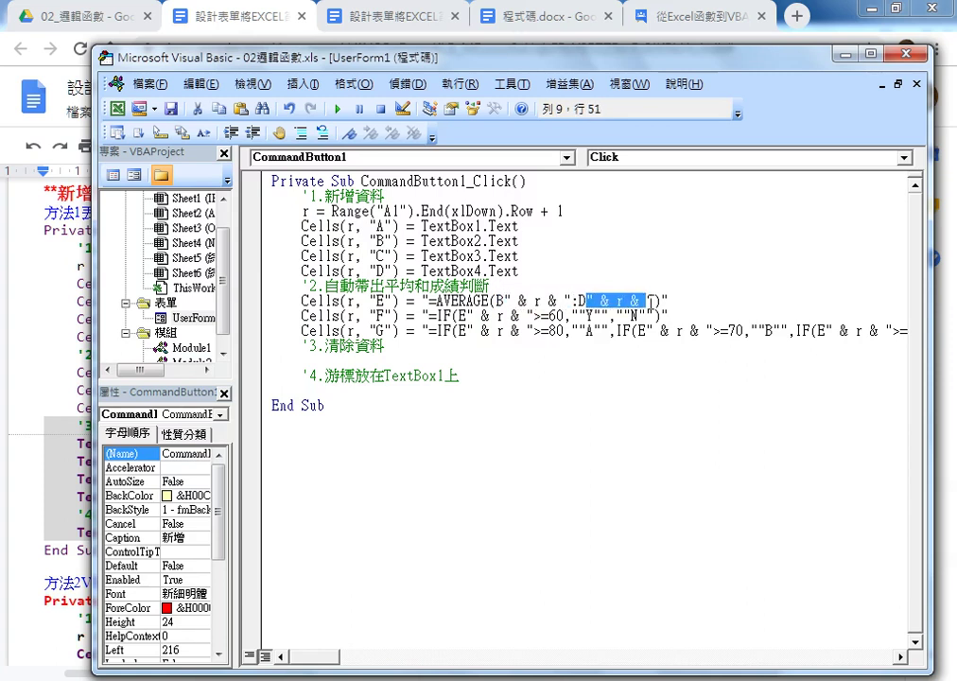
{"action": "left_click_drag", "start_coordinate": [571, 315], "coordinate": [586, 315]}
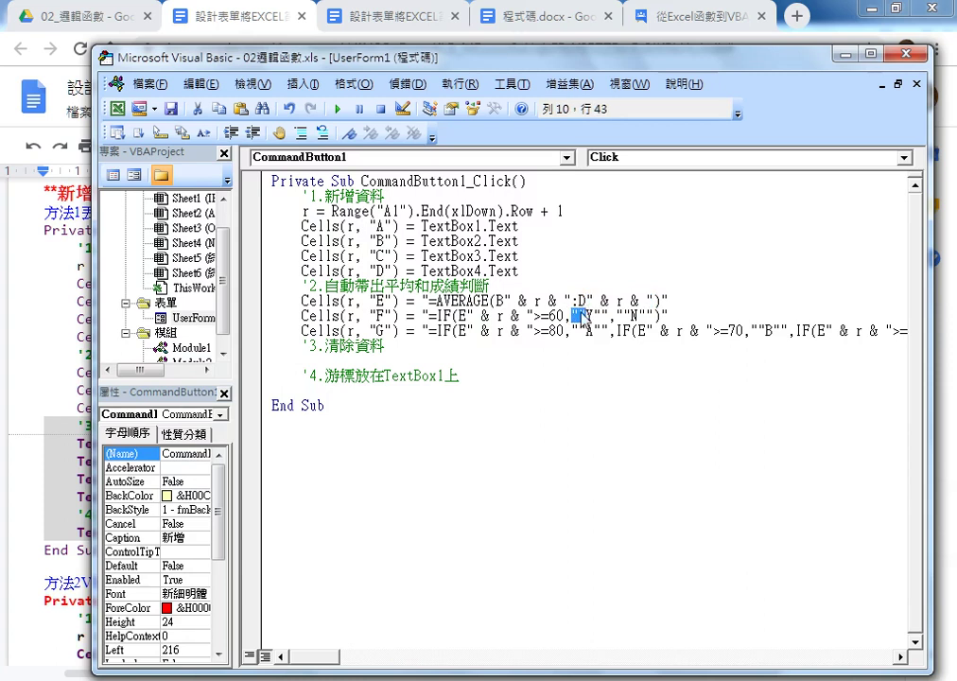
{"action": "left_click", "coordinate": [868, 10]}
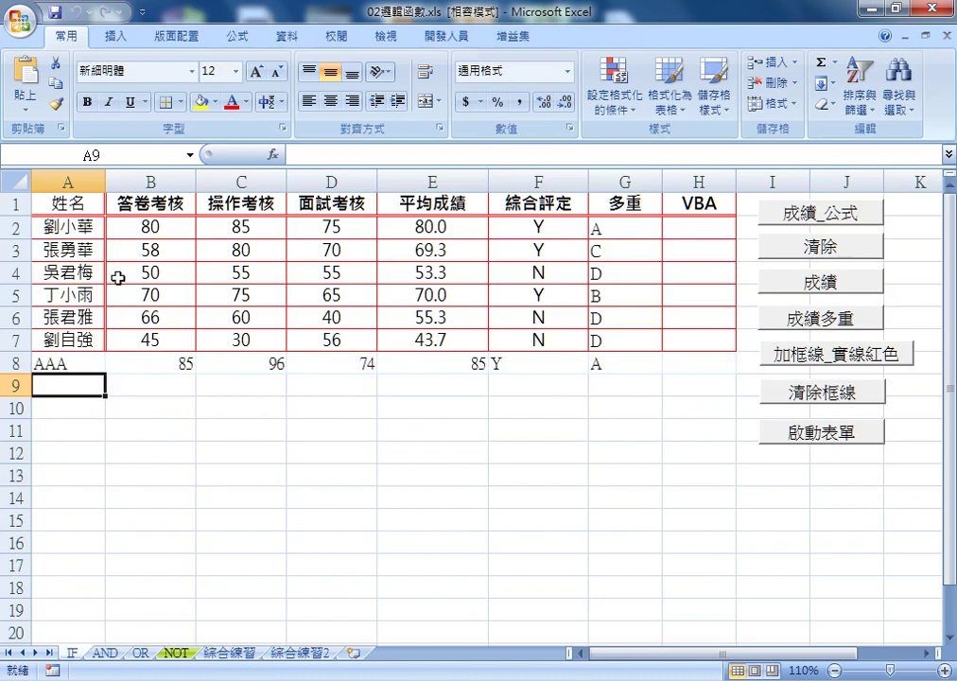
Step: Apply the 微軟正黑體 font to the score table columns, including AAA's row 8
{"action": "left_click", "coordinate": [66, 361]}
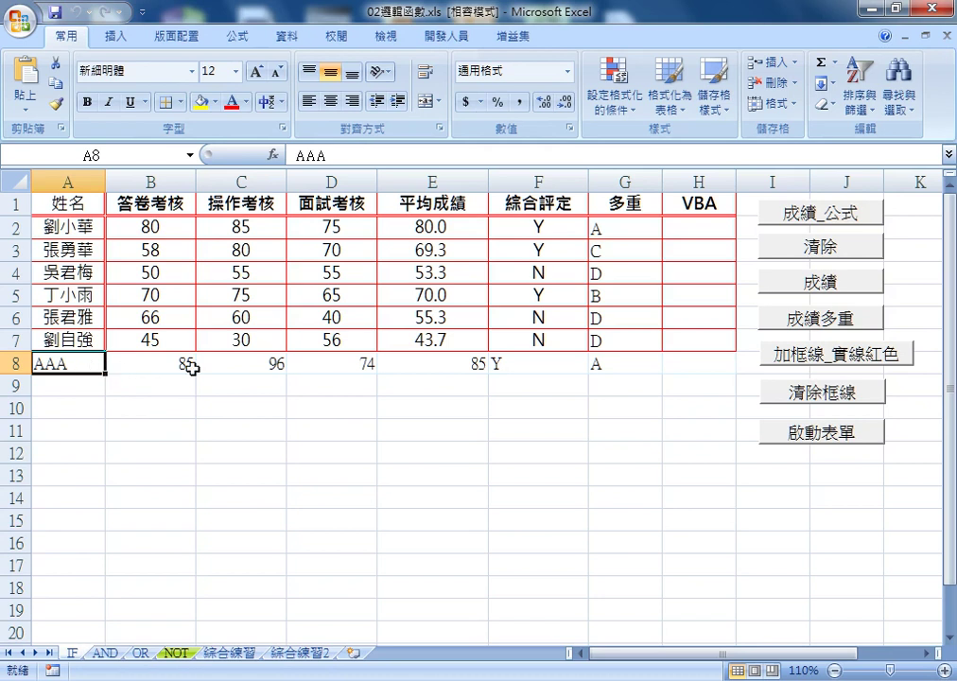
{"action": "left_click", "coordinate": [68, 228]}
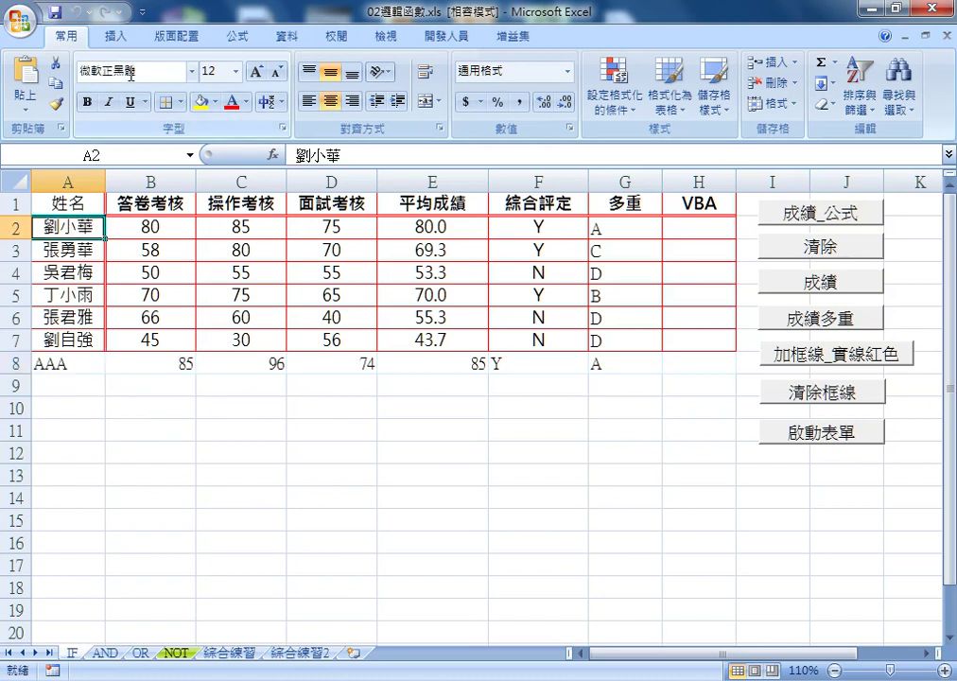
{"action": "left_click_drag", "start_coordinate": [66, 181], "coordinate": [699, 196]}
{"action": "left_click", "coordinate": [192, 73]}
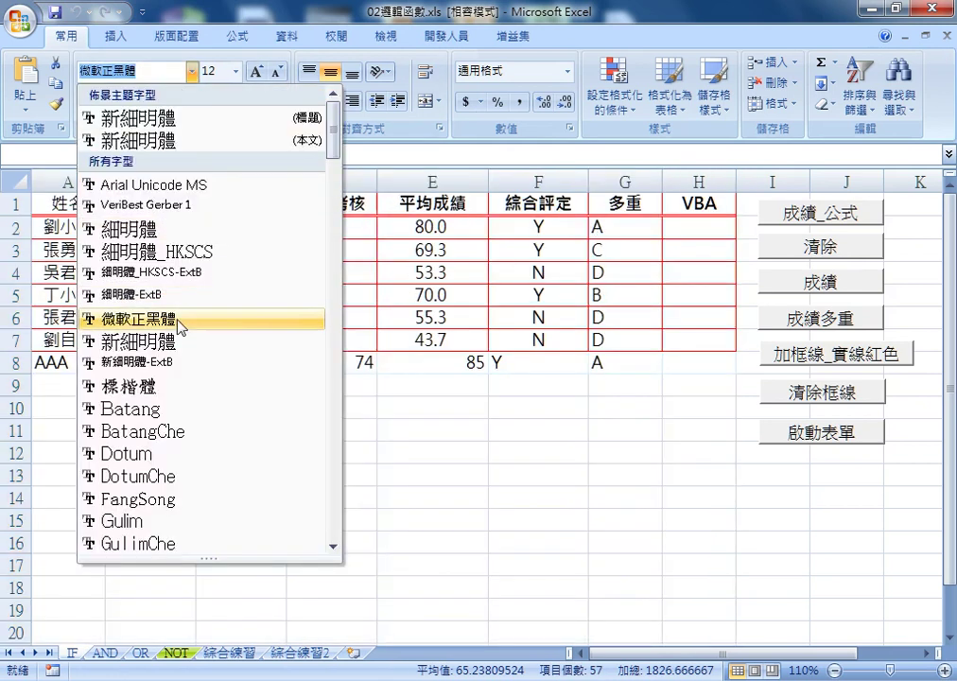
{"action": "left_click", "coordinate": [178, 321]}
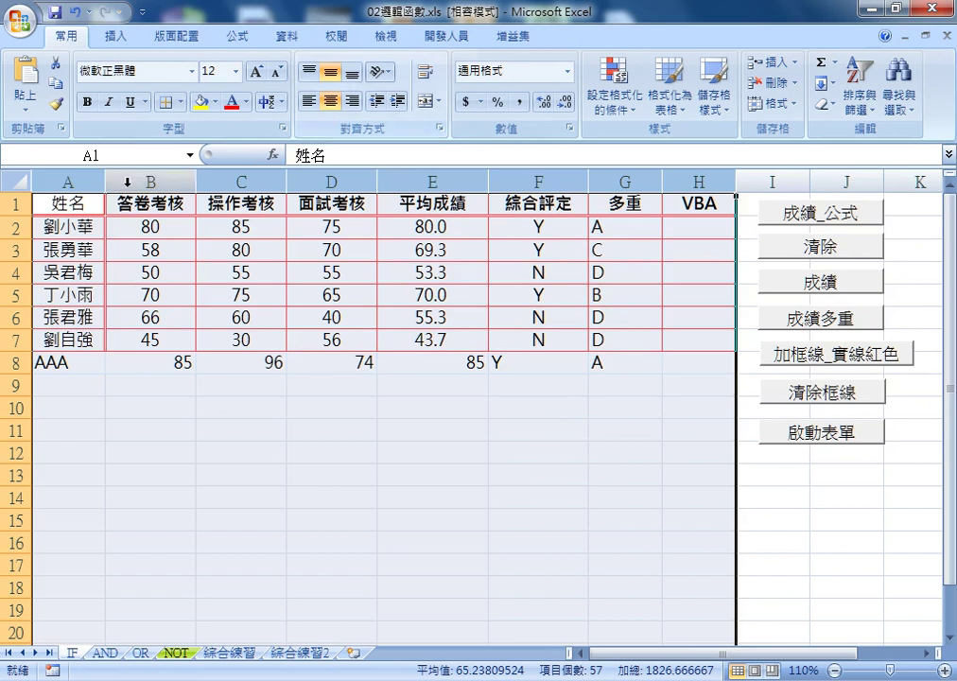
Step: Toggle centre alignment off and back on, then switch to the Google Docs notes
{"action": "left_click", "coordinate": [330, 100]}
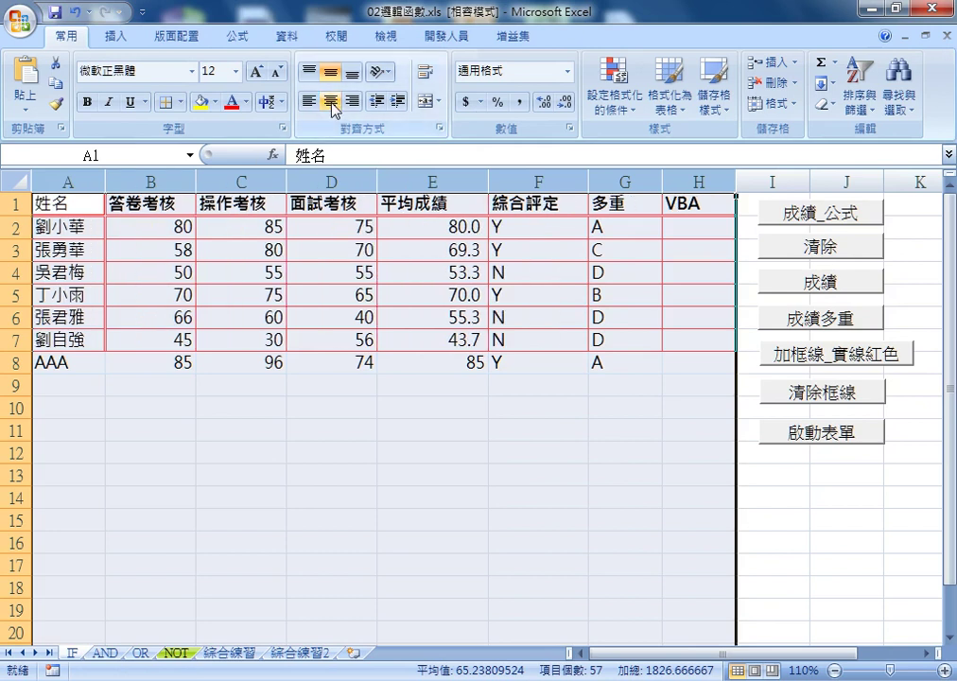
{"action": "left_click", "coordinate": [330, 100]}
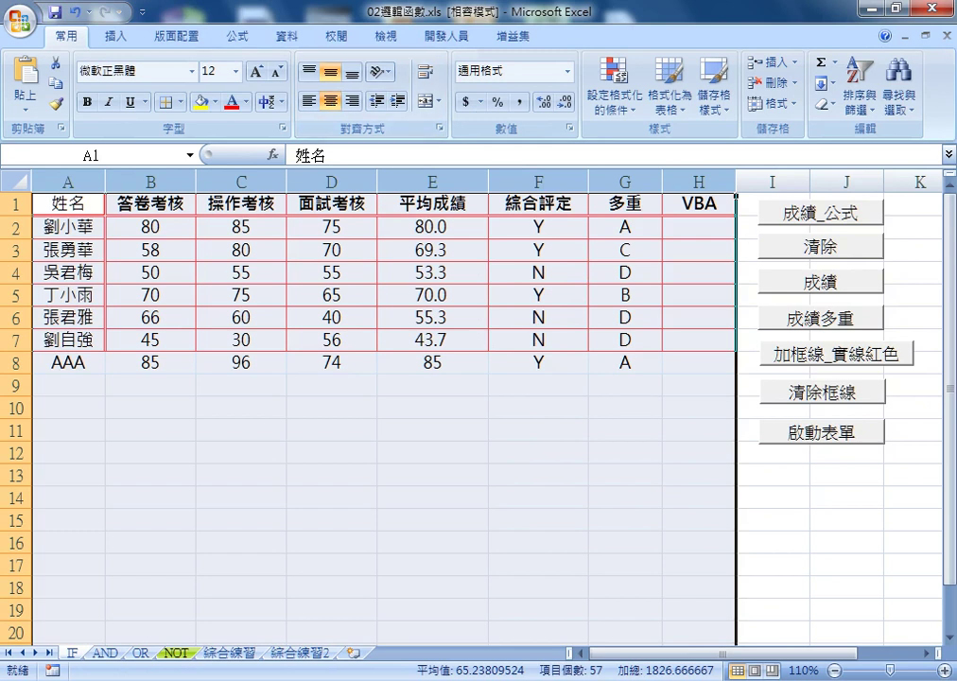
{"action": "left_click", "coordinate": [255, 577]}
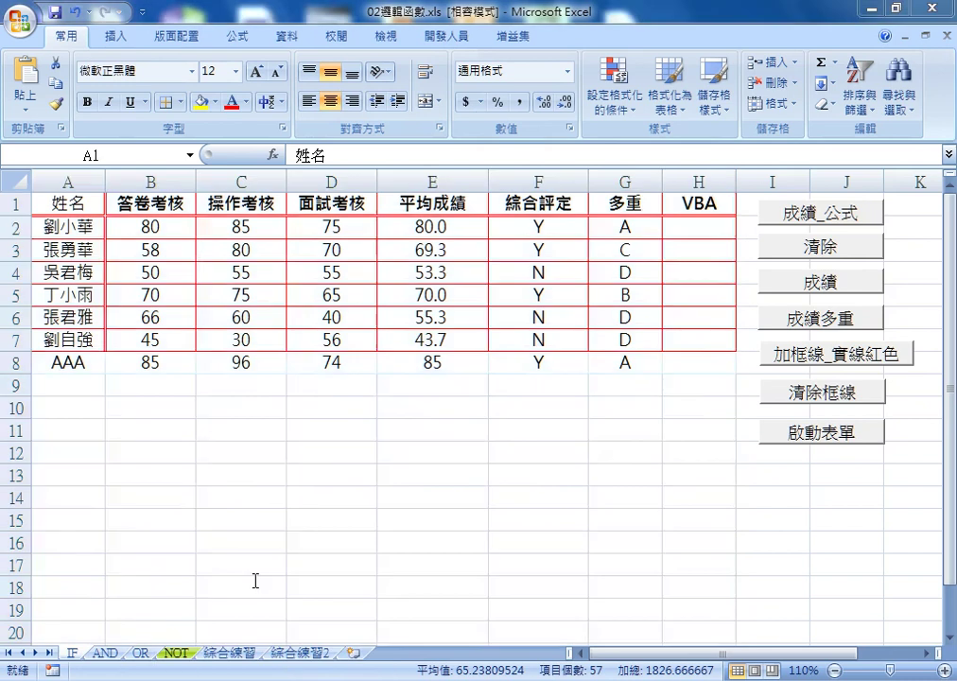
Step: In the 5.格式化 notes, highlight the Font.Name line, its A1 range reference and row concatenation
{"action": "scroll", "coordinate": [268, 558], "scroll_direction": "down", "scroll_amount": 2}
{"action": "scroll", "coordinate": [267, 558], "scroll_direction": "down", "scroll_amount": 1}
{"action": "scroll", "coordinate": [267, 555], "scroll_direction": "down", "scroll_amount": 2}
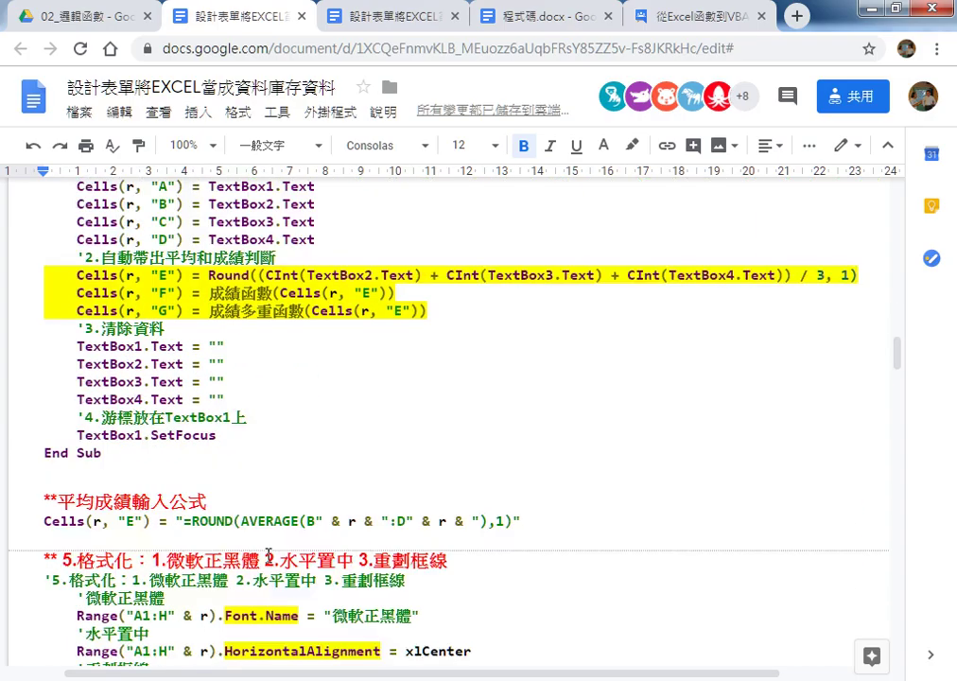
{"action": "scroll", "coordinate": [268, 538], "scroll_direction": "down", "scroll_amount": 1}
{"action": "left_click_drag", "start_coordinate": [79, 527], "coordinate": [398, 529]}
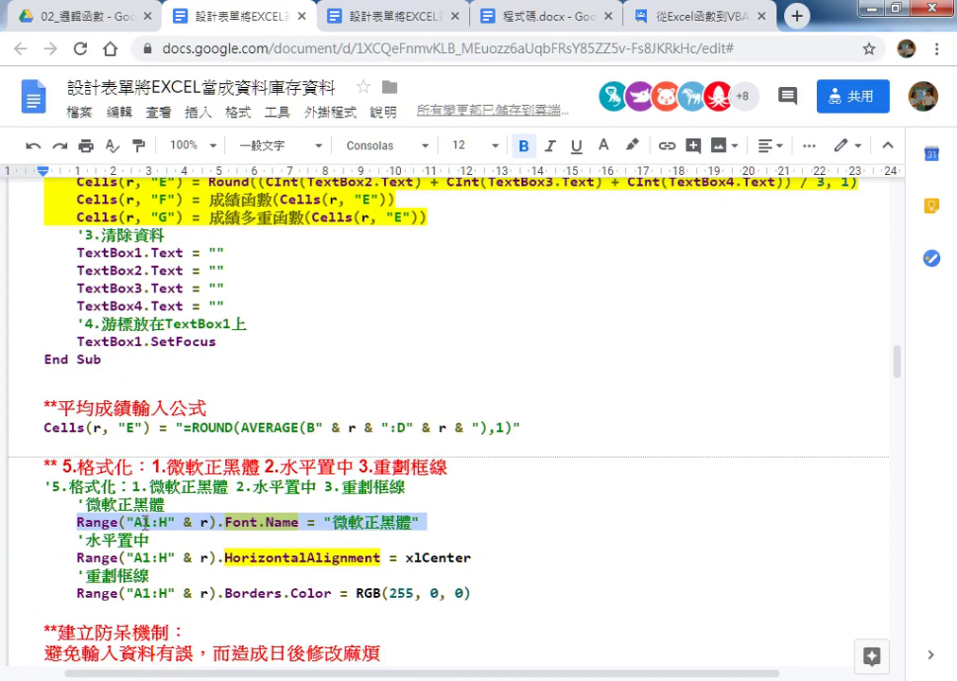
{"action": "double_click", "coordinate": [142, 522]}
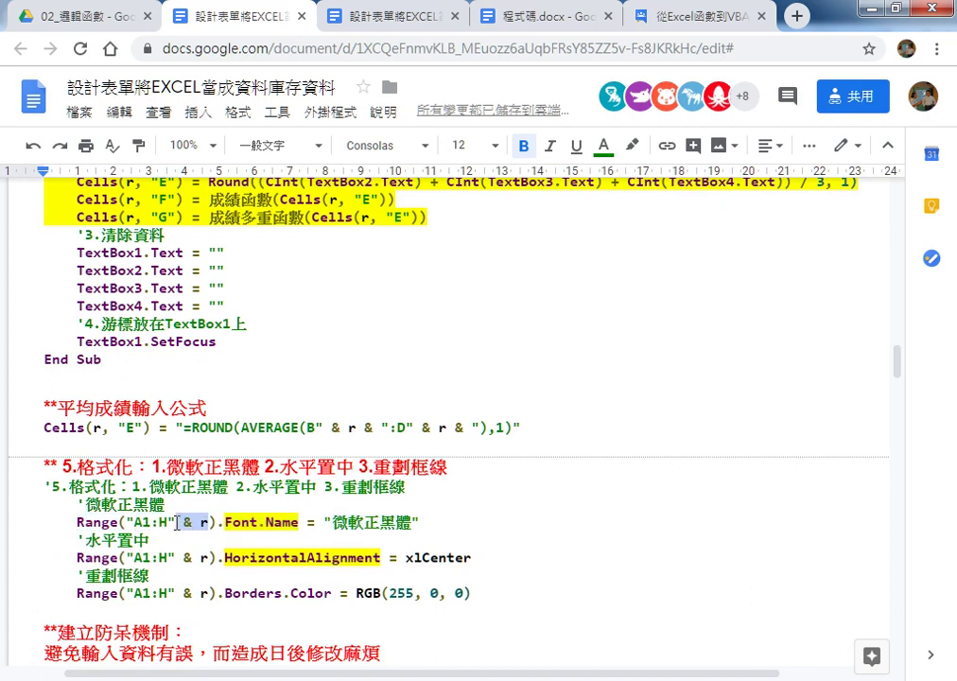
{"action": "left_click_drag", "start_coordinate": [208, 523], "coordinate": [193, 526]}
{"action": "left_click_drag", "start_coordinate": [225, 523], "coordinate": [422, 523]}
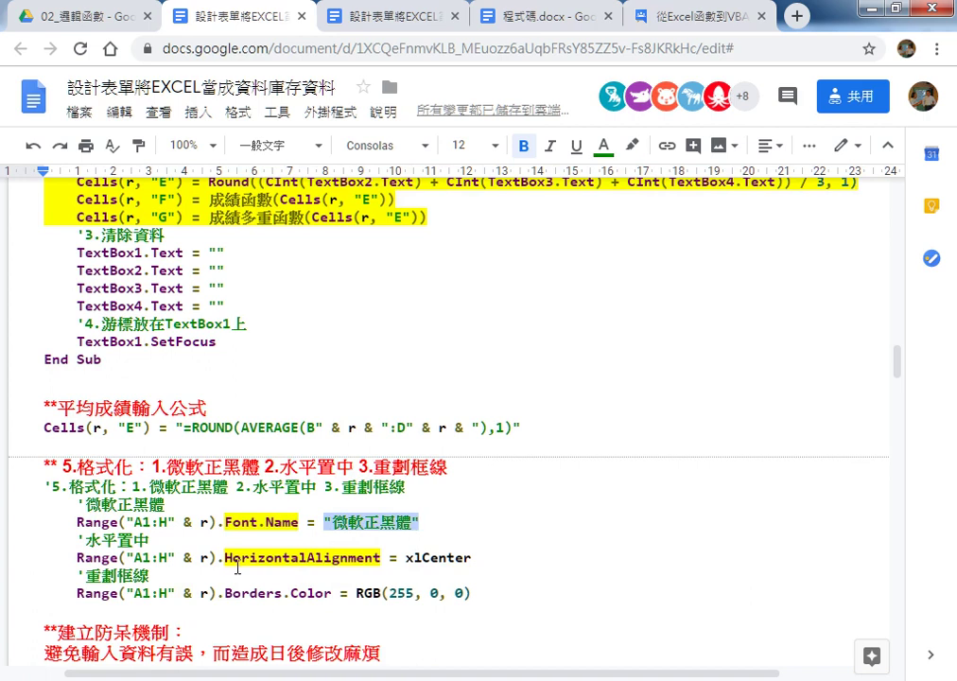
Step: Highlight HorizontalAlignment and Center in xlCenter, then minimize Chrome back to Excel
{"action": "left_click_drag", "start_coordinate": [218, 558], "coordinate": [307, 562]}
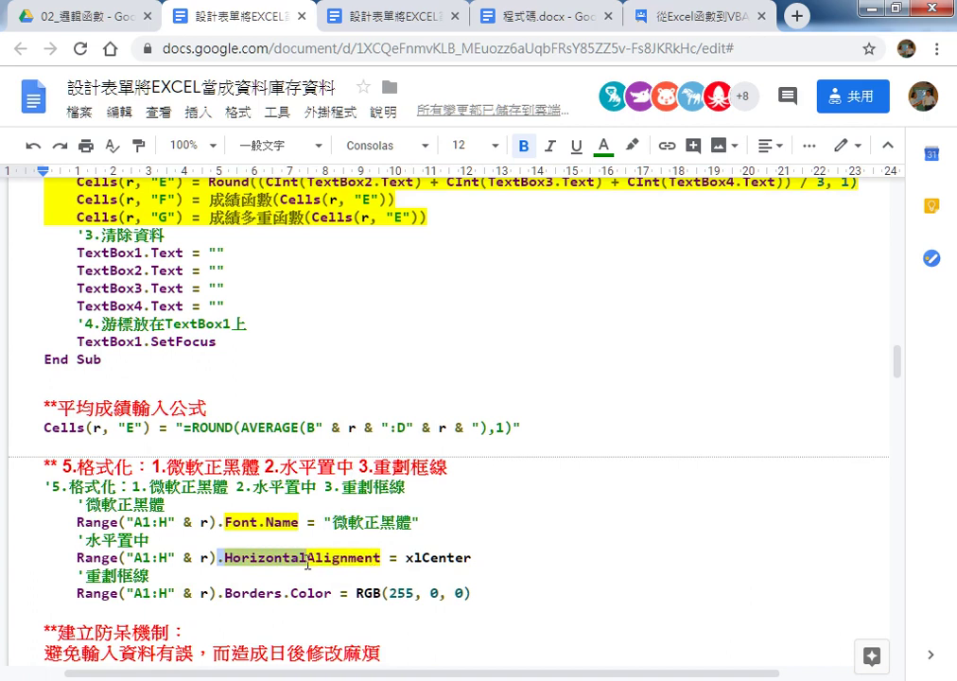
{"action": "left_click_drag", "start_coordinate": [307, 563], "coordinate": [421, 557]}
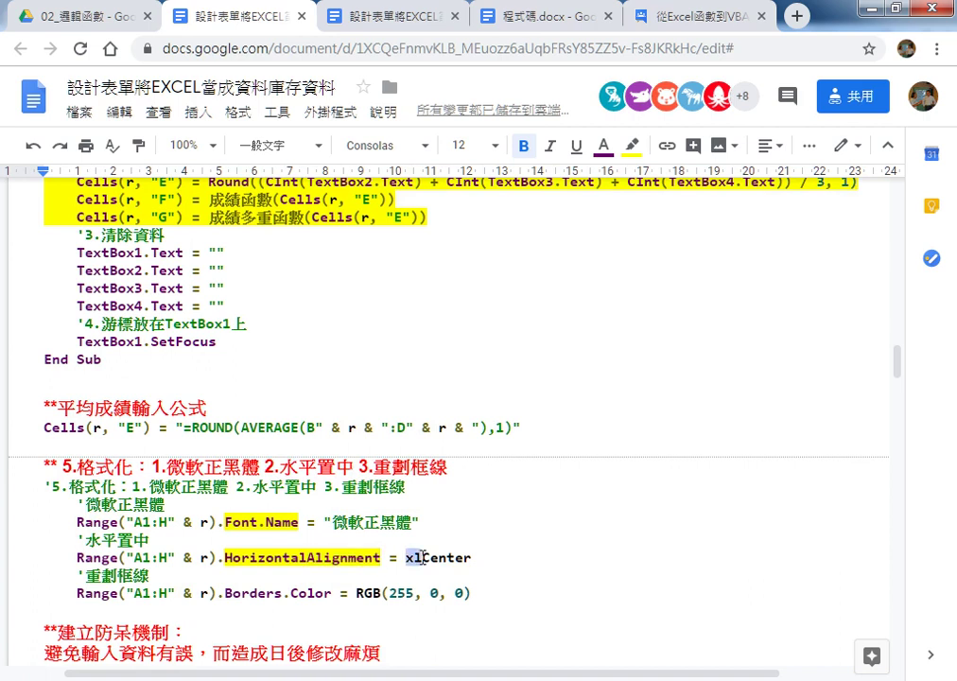
{"action": "left_click_drag", "start_coordinate": [478, 564], "coordinate": [427, 560]}
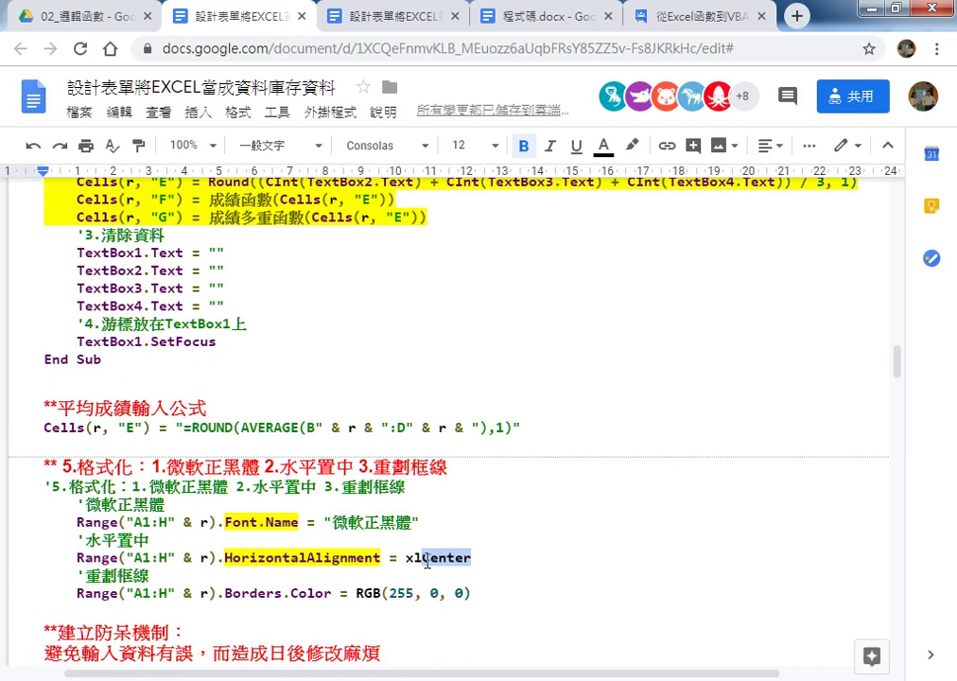
{"action": "left_click", "coordinate": [867, 10]}
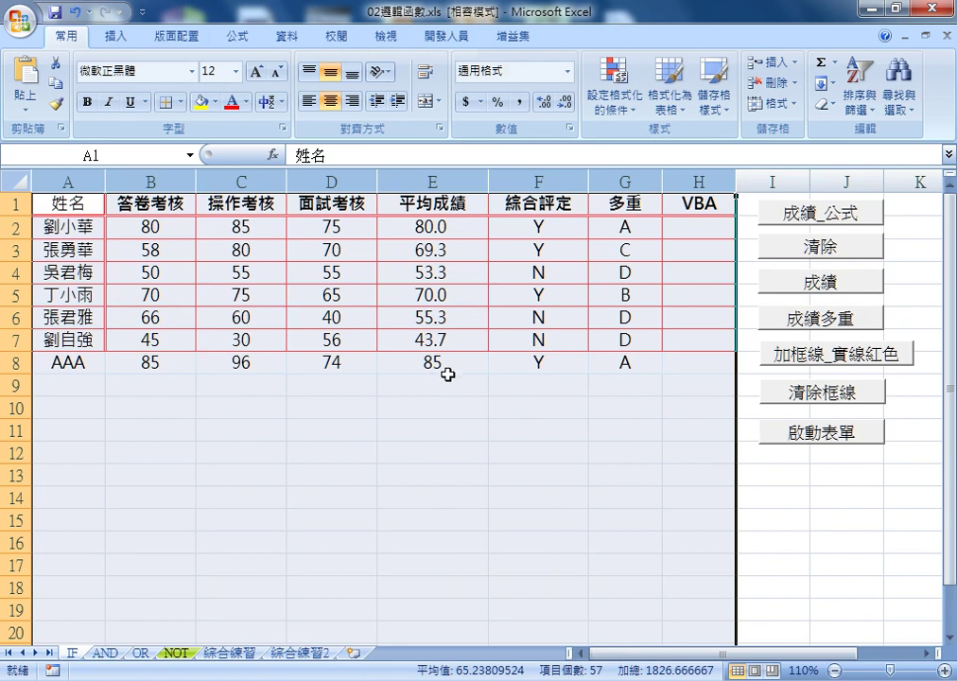
Step: Select A8:G8, then open the Visual Basic editor from the Developer tab
{"action": "left_click", "coordinate": [85, 361]}
{"action": "mouse_move", "coordinate": [85, 362]}
{"action": "left_mouse_down"}
{"action": "mouse_move", "coordinate": [594, 364]}
{"action": "mouse_move", "coordinate": [661, 376]}
{"action": "mouse_move", "coordinate": [638, 363]}
{"action": "left_mouse_up"}
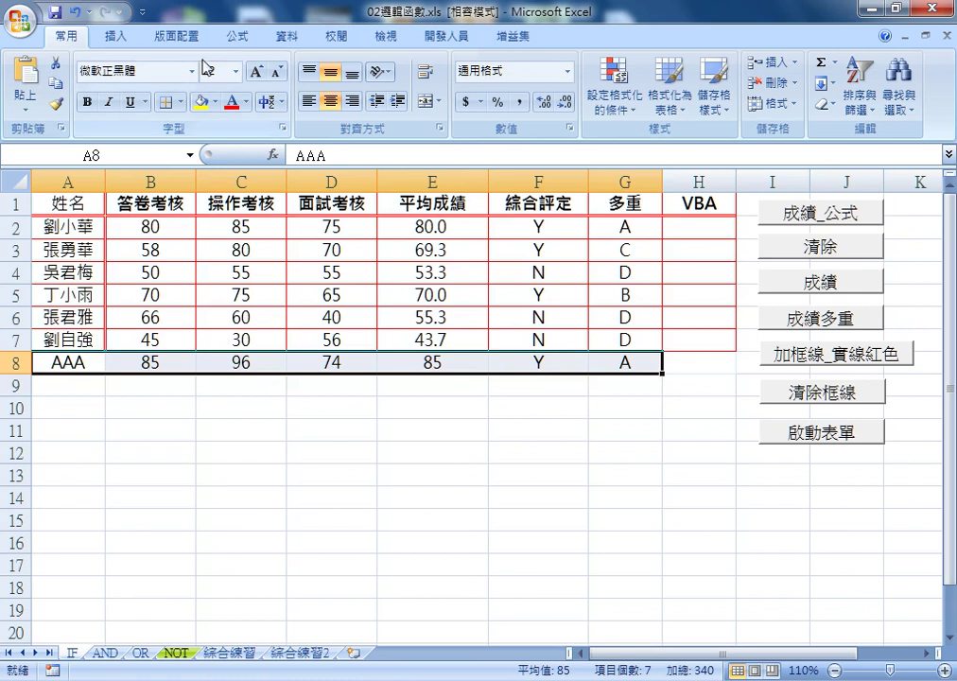
{"action": "left_click", "coordinate": [448, 36]}
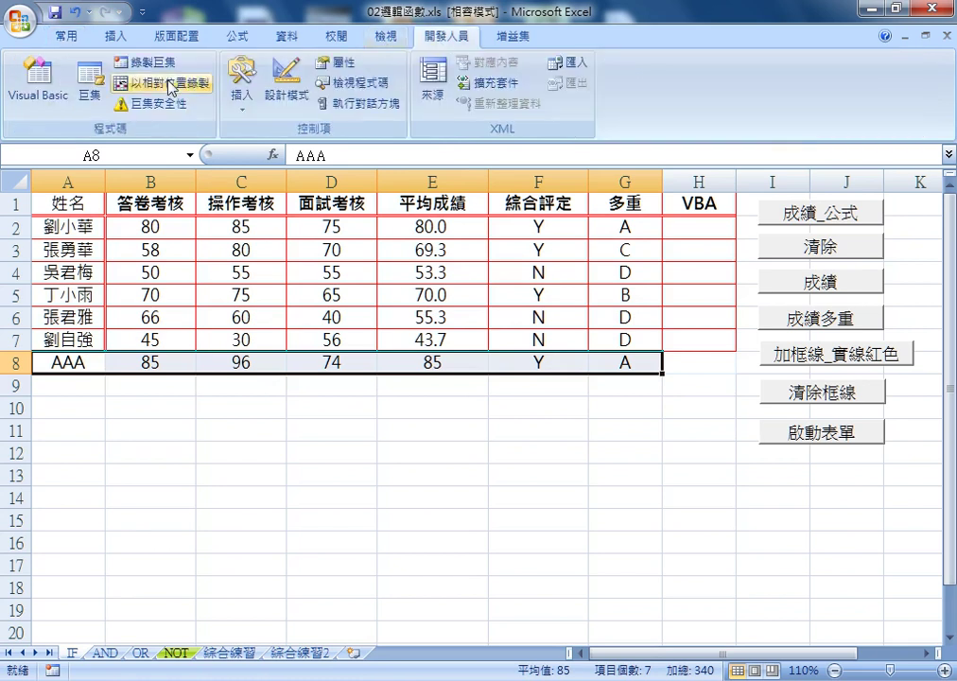
{"action": "left_click", "coordinate": [34, 80]}
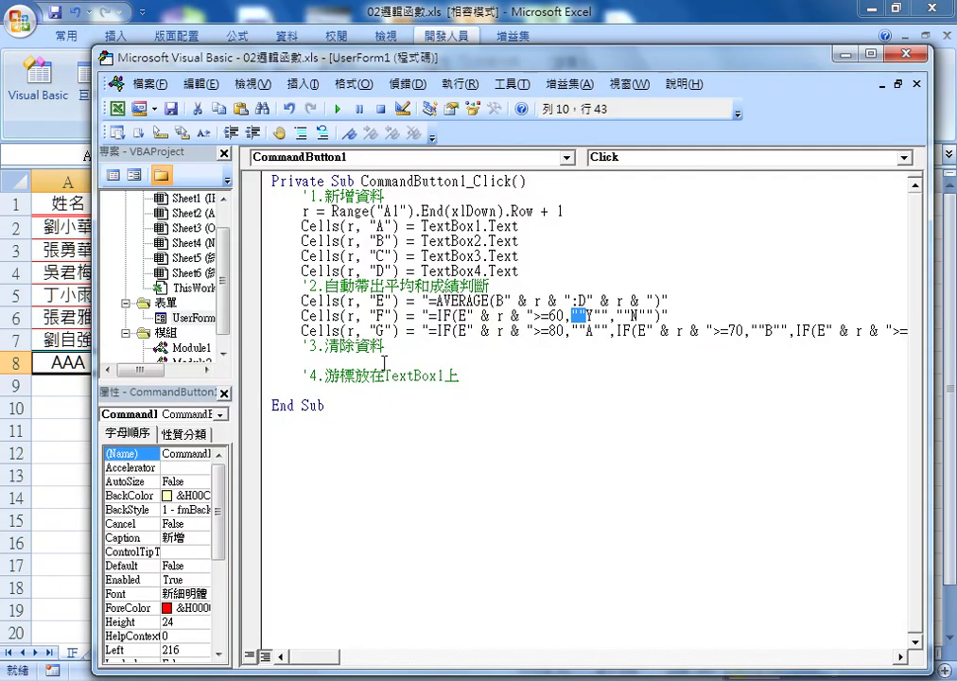
Step: Run the form and add BBB with scores 85, 98, 74 as row 9; the name box still shows BBB
{"action": "key", "text": "F5"}
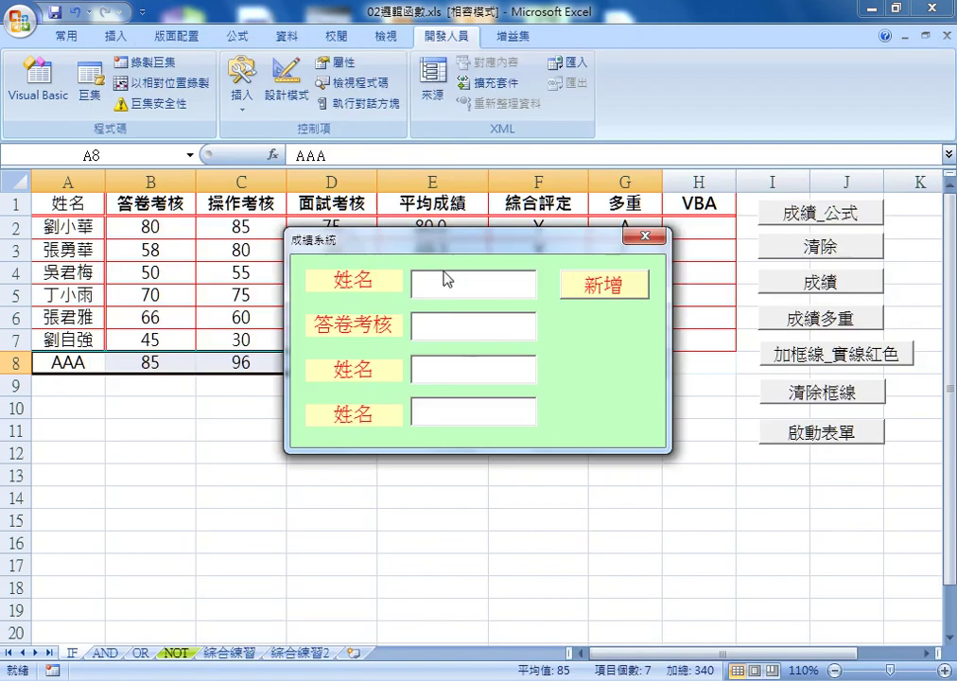
{"action": "type", "text": "BBB"}
{"action": "type", "text": "85"}
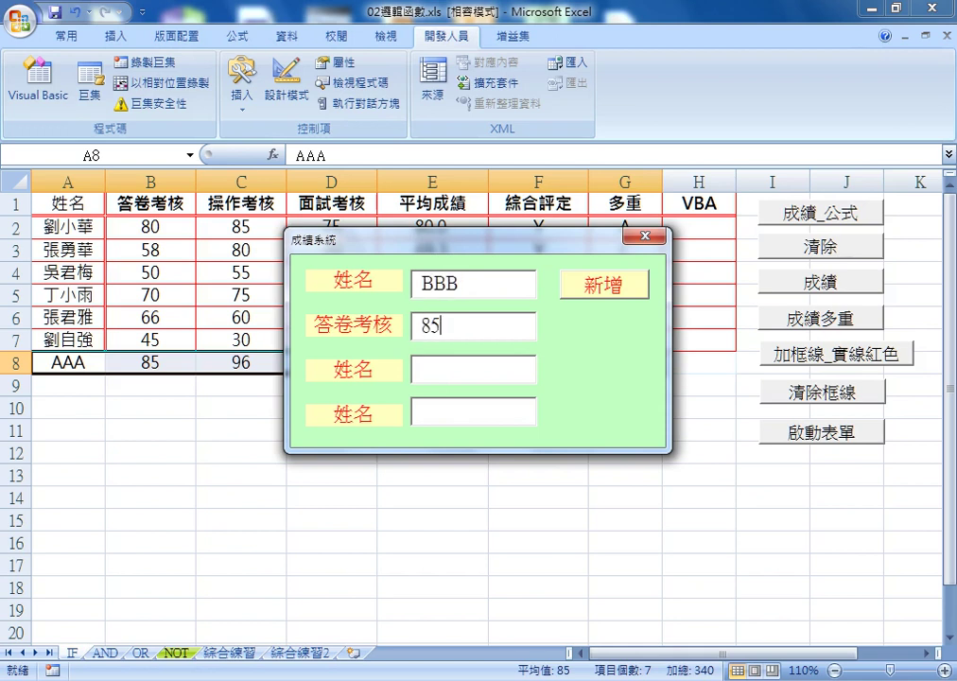
{"action": "type", "text": "98"}
{"action": "key", "text": "Tab"}
{"action": "type", "text": "7"}
{"action": "type", "text": "4"}
{"action": "left_click", "coordinate": [564, 281]}
{"action": "left_click_drag", "start_coordinate": [525, 247], "coordinate": [507, 422]}
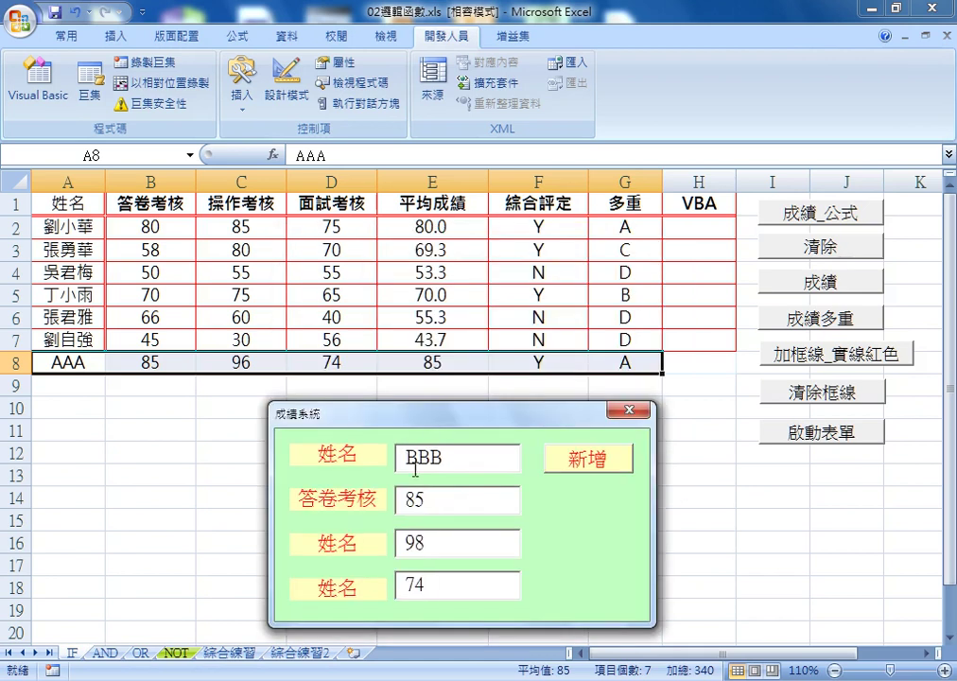
{"action": "left_click", "coordinate": [583, 463]}
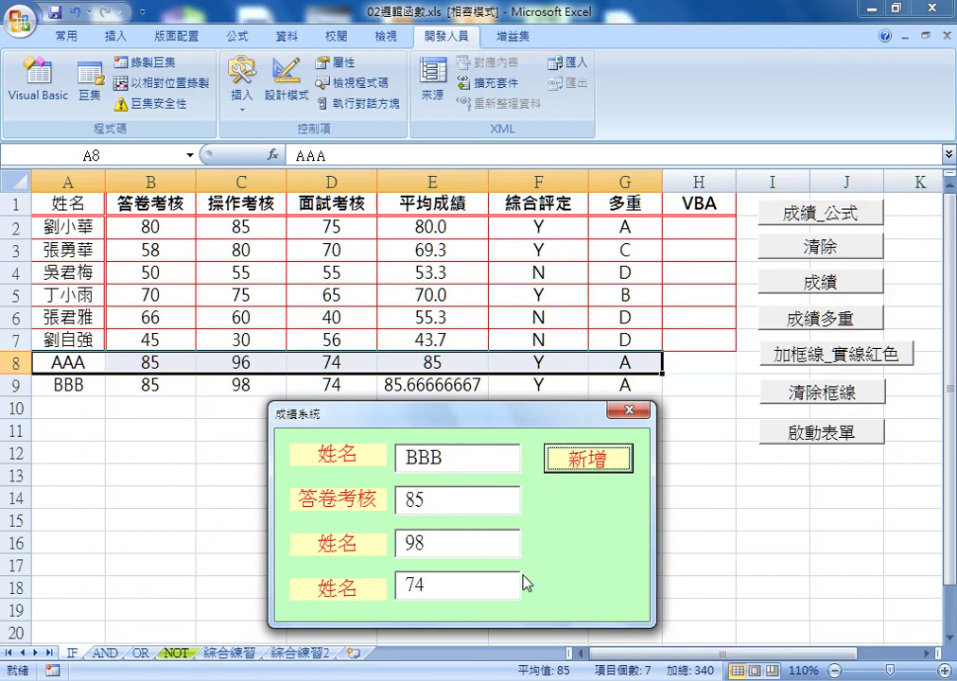
{"action": "left_click", "coordinate": [465, 459]}
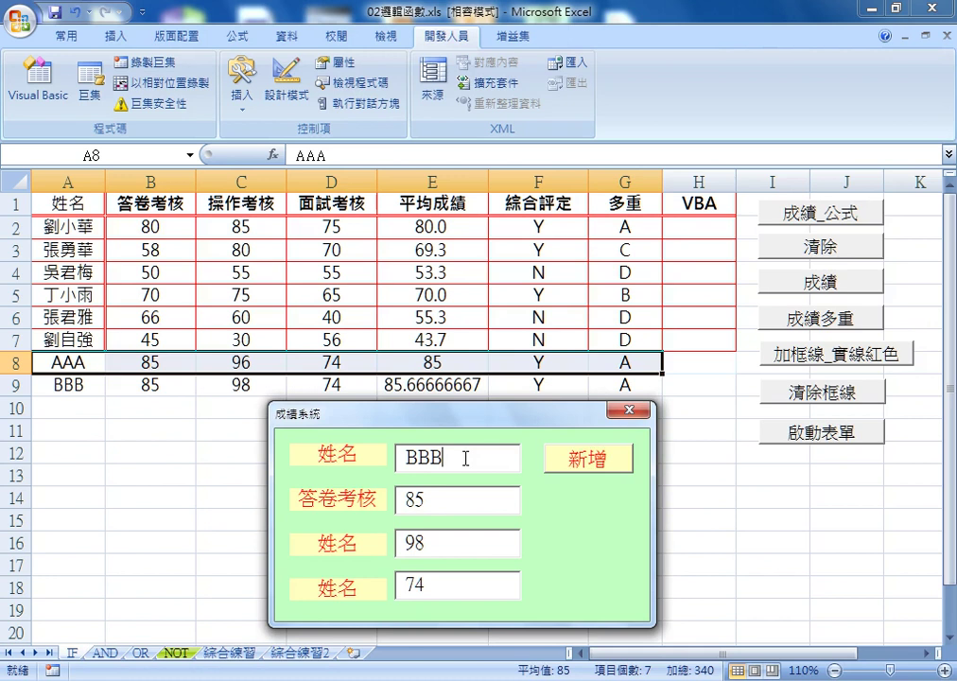
{"action": "double_click", "coordinate": [455, 458]}
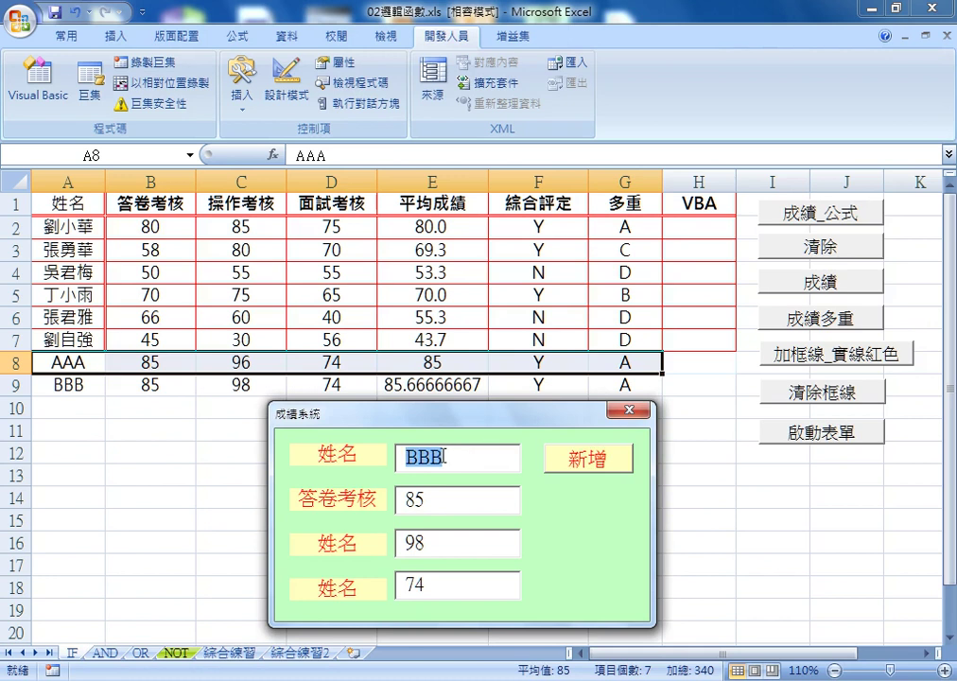
Step: Close the running form and open the 新增 button's click code
{"action": "left_click", "coordinate": [630, 411]}
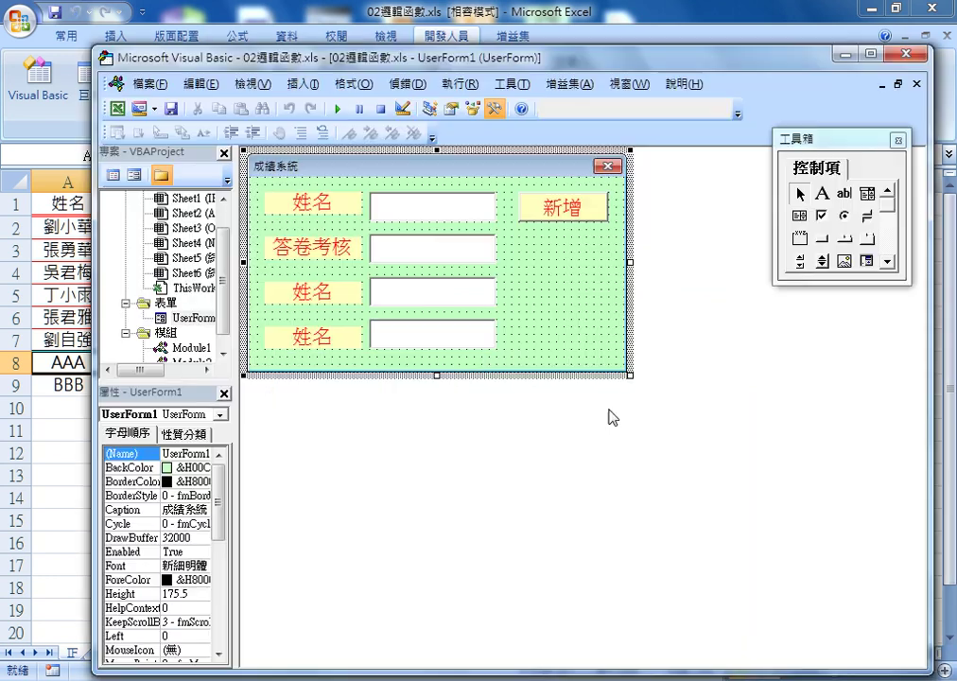
{"action": "left_click", "coordinate": [416, 214]}
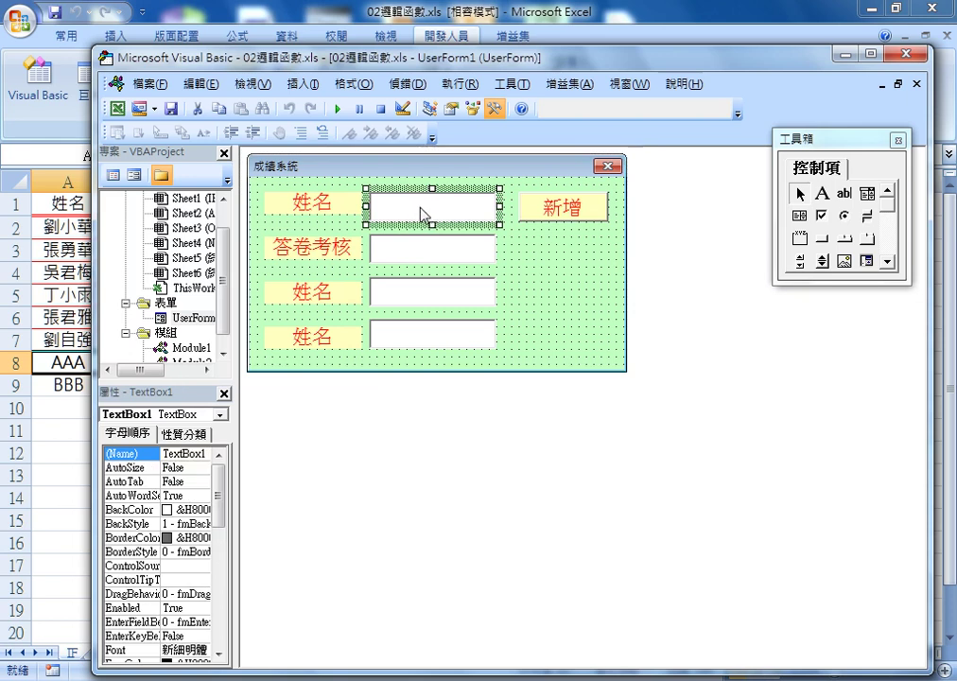
{"action": "double_click", "coordinate": [561, 208]}
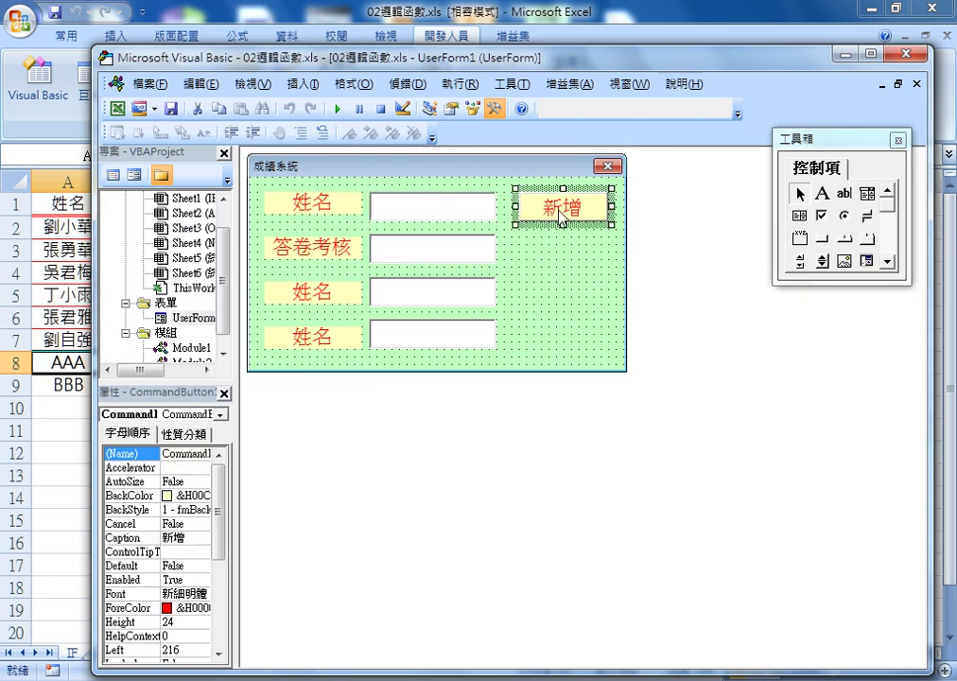
Step: Under '3.清除資料, write TextBox1.Text = "" and duplicate that clearing line
{"action": "left_click", "coordinate": [274, 360]}
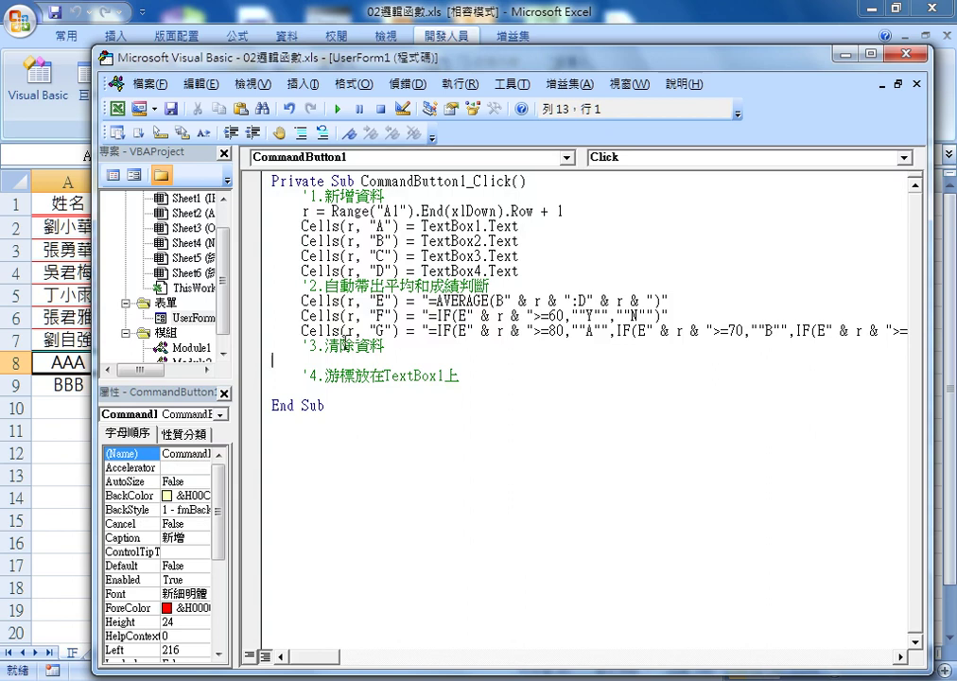
{"action": "key", "text": "Tab"}
{"action": "mouse_move", "coordinate": [518, 226]}
{"action": "left_mouse_down"}
{"action": "mouse_move", "coordinate": [422, 226]}
{"action": "mouse_move", "coordinate": [359, 377]}
{"action": "left_mouse_up"}
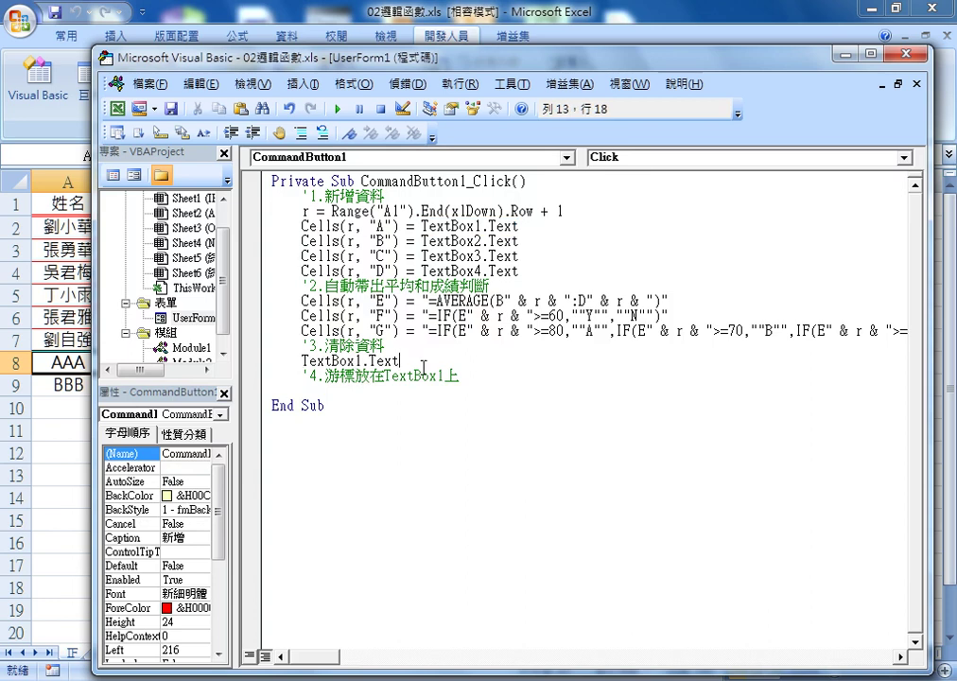
{"action": "type", "text": " ="}
{"action": "type", "text": "\"\""}
{"action": "key", "text": "Return"}
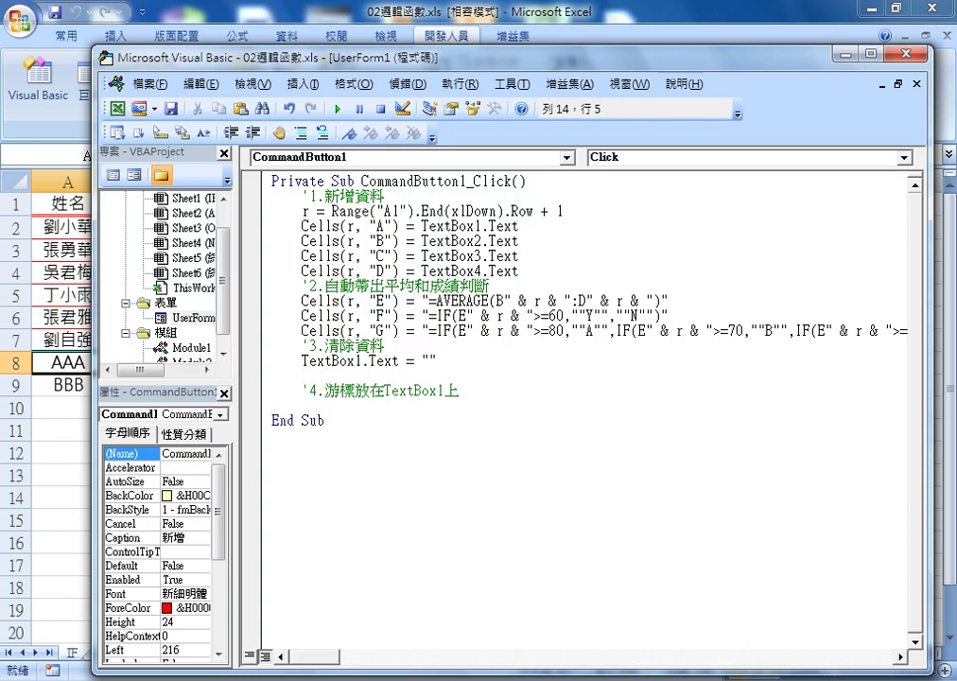
{"action": "mouse_move", "coordinate": [436, 360]}
{"action": "left_mouse_down"}
{"action": "mouse_move", "coordinate": [279, 373]}
{"action": "mouse_move", "coordinate": [273, 385]}
{"action": "mouse_move", "coordinate": [283, 375]}
{"action": "left_mouse_up"}
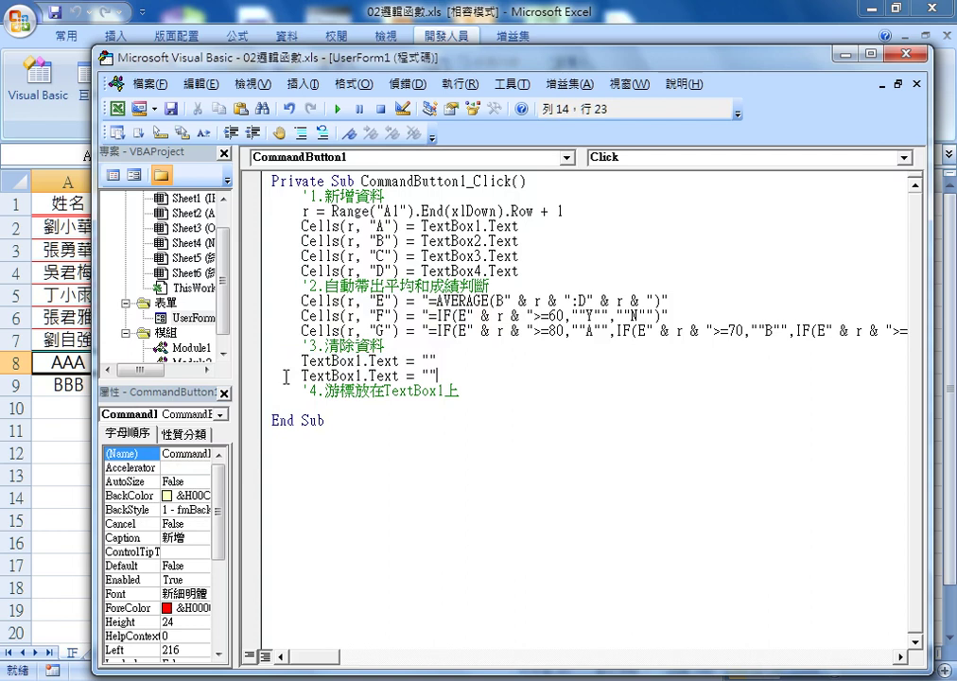
{"action": "left_click_drag", "start_coordinate": [459, 380], "coordinate": [257, 364]}
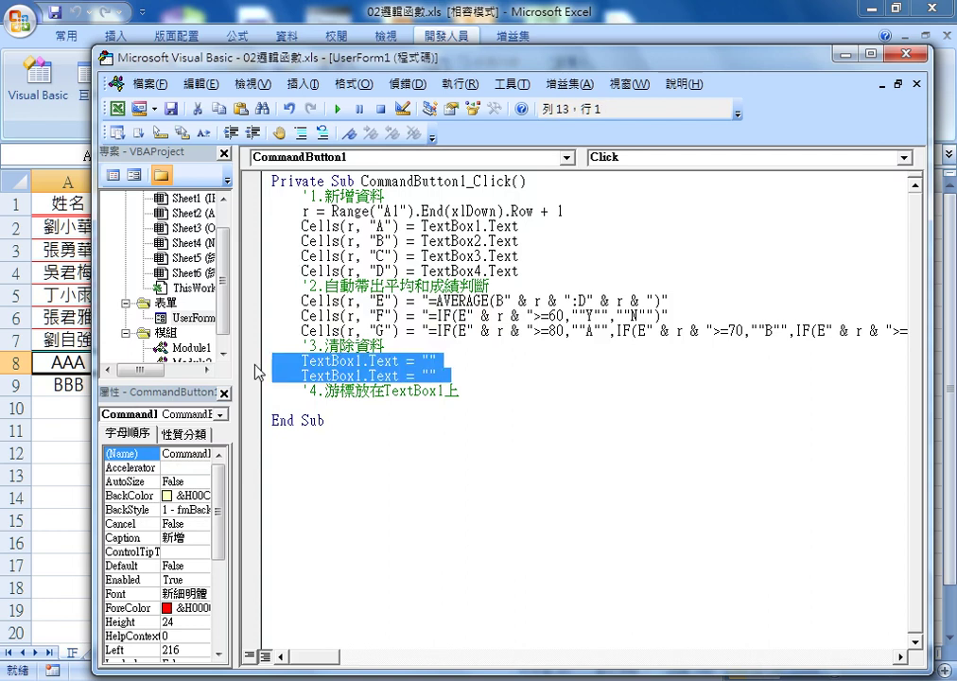
{"action": "left_click", "coordinate": [440, 375]}
{"action": "key", "text": "Return"}
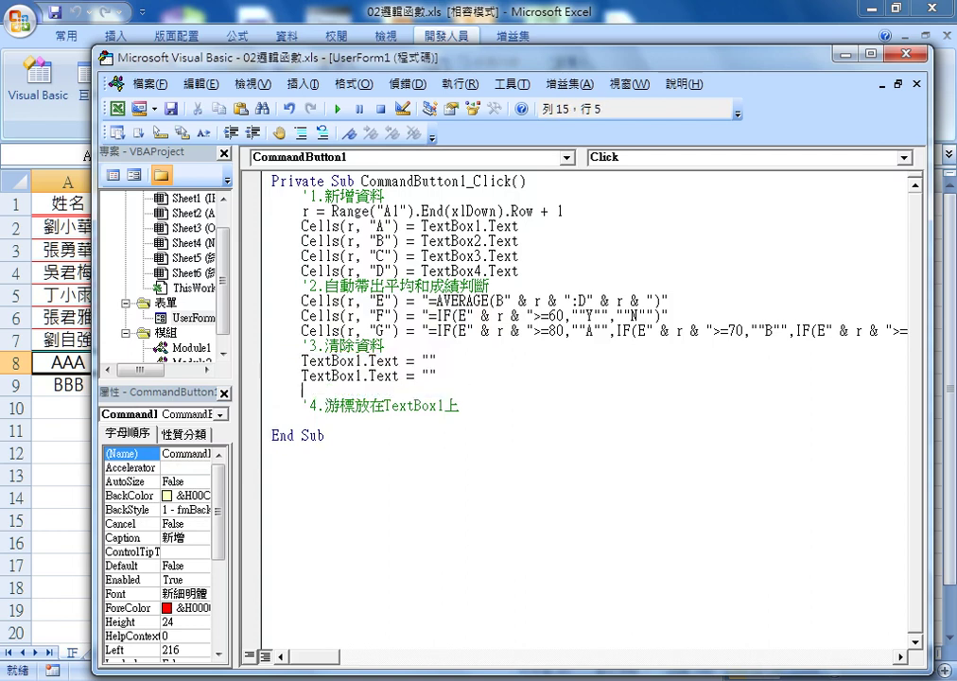
{"action": "key", "text": "BackSpace"}
Step: Paste more clearing lines and renumber them to TextBox2, TextBox3 and TextBox4
{"action": "type", "text": "TextBox1.Text = \"\"     TextBox1.Text = \"\""}
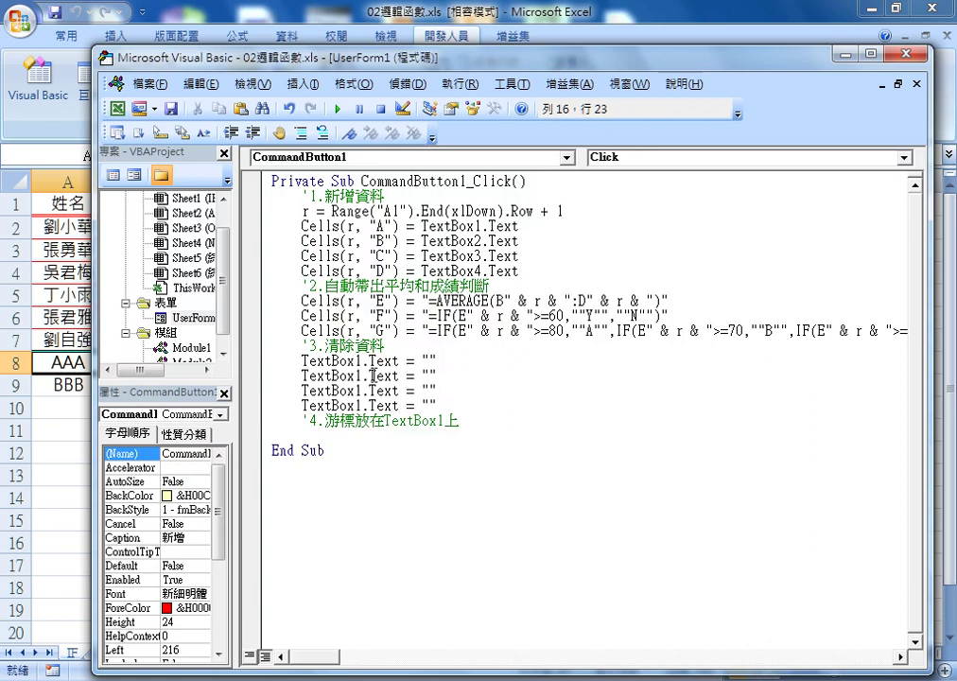
{"action": "left_click_drag", "start_coordinate": [363, 376], "coordinate": [356, 405]}
{"action": "type", "text": "2"}
{"action": "type", "text": "3"}
{"action": "type", "text": "4"}
Step: Add TextBox1.SetFocus under the '4.游標放在TextBox1上 comment
{"action": "left_click", "coordinate": [366, 436]}
{"action": "key", "text": "Tab"}
{"action": "mouse_move", "coordinate": [443, 422]}
{"action": "left_mouse_down"}
{"action": "mouse_move", "coordinate": [385, 421]}
{"action": "mouse_move", "coordinate": [375, 444]}
{"action": "mouse_move", "coordinate": [401, 435]}
{"action": "left_mouse_up"}
{"action": "type", "text": "."}
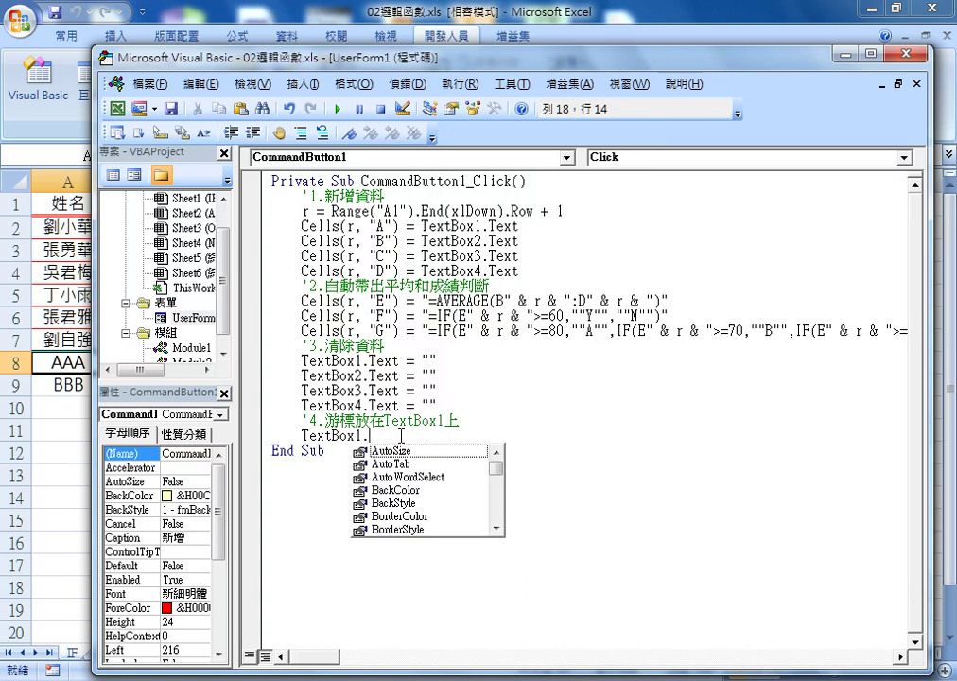
{"action": "type", "text": "set"}
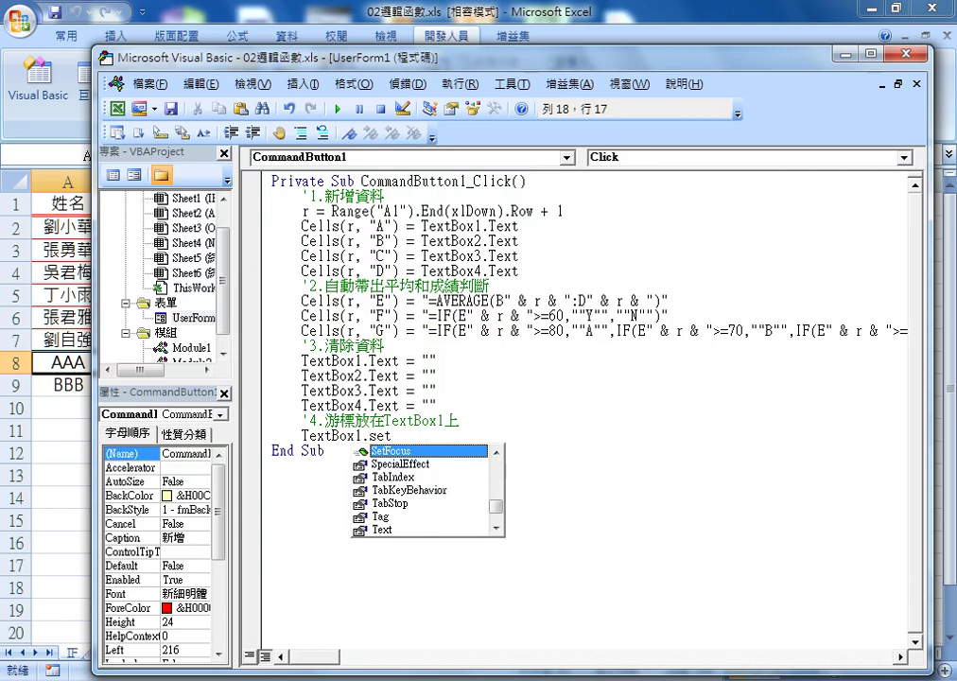
{"action": "key", "text": "Tab"}
{"action": "left_click", "coordinate": [438, 511]}
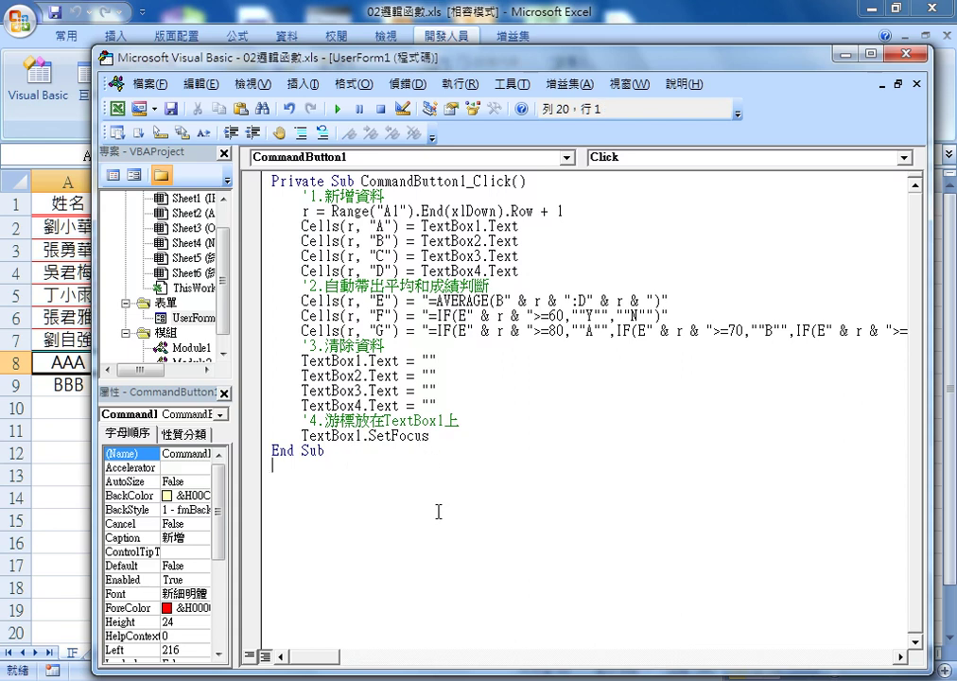
{"action": "left_click", "coordinate": [364, 346]}
{"action": "left_click_drag", "start_coordinate": [445, 404], "coordinate": [269, 361]}
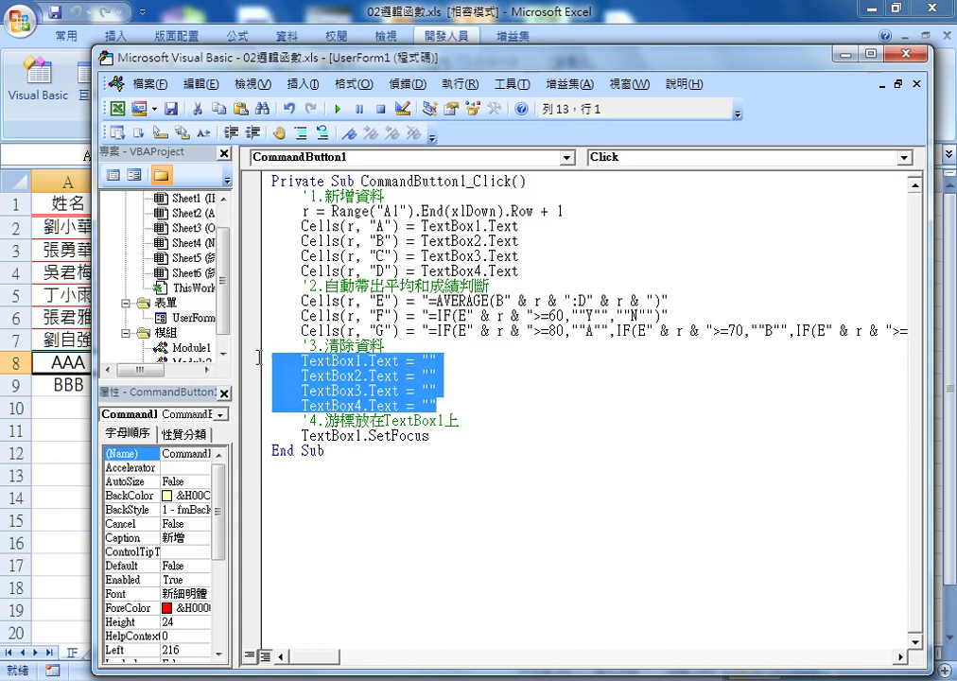
{"action": "left_click", "coordinate": [438, 360]}
{"action": "double_click", "coordinate": [433, 360]}
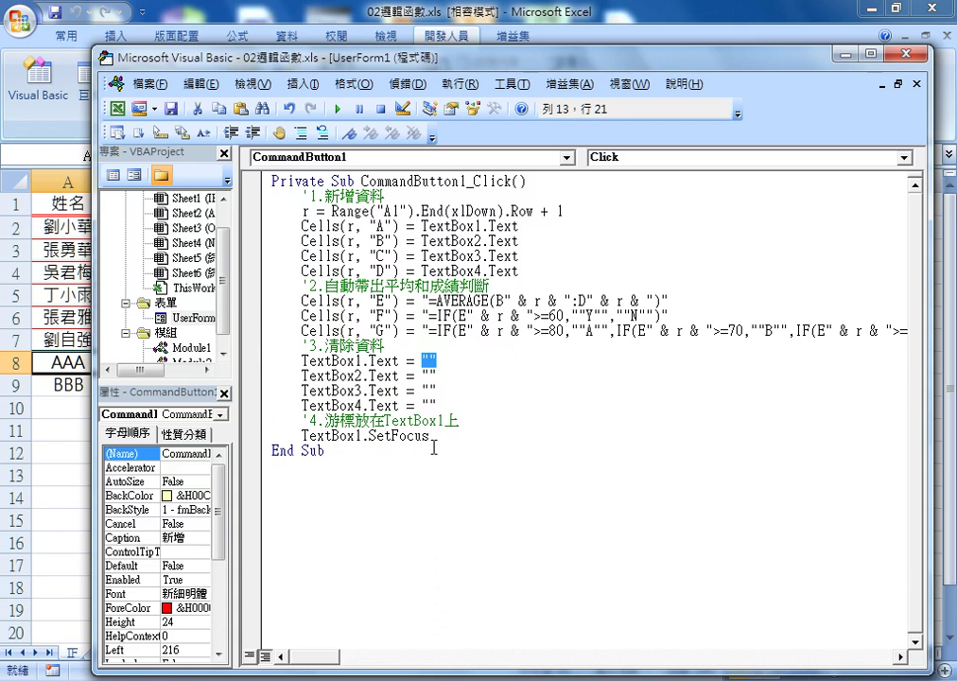
{"action": "left_click_drag", "start_coordinate": [430, 435], "coordinate": [309, 436]}
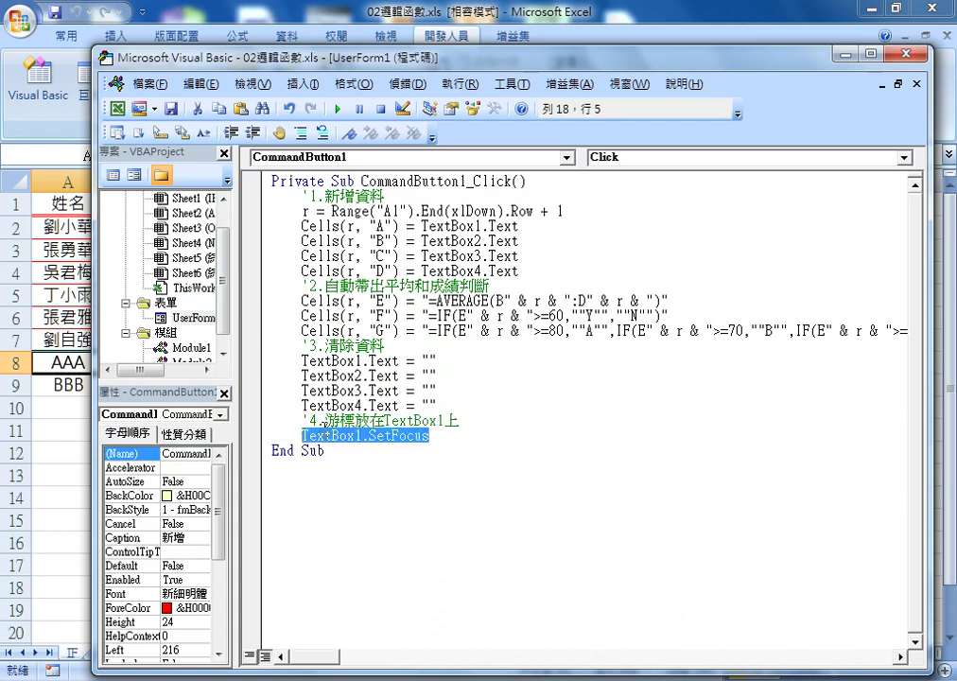
{"action": "left_click", "coordinate": [355, 416]}
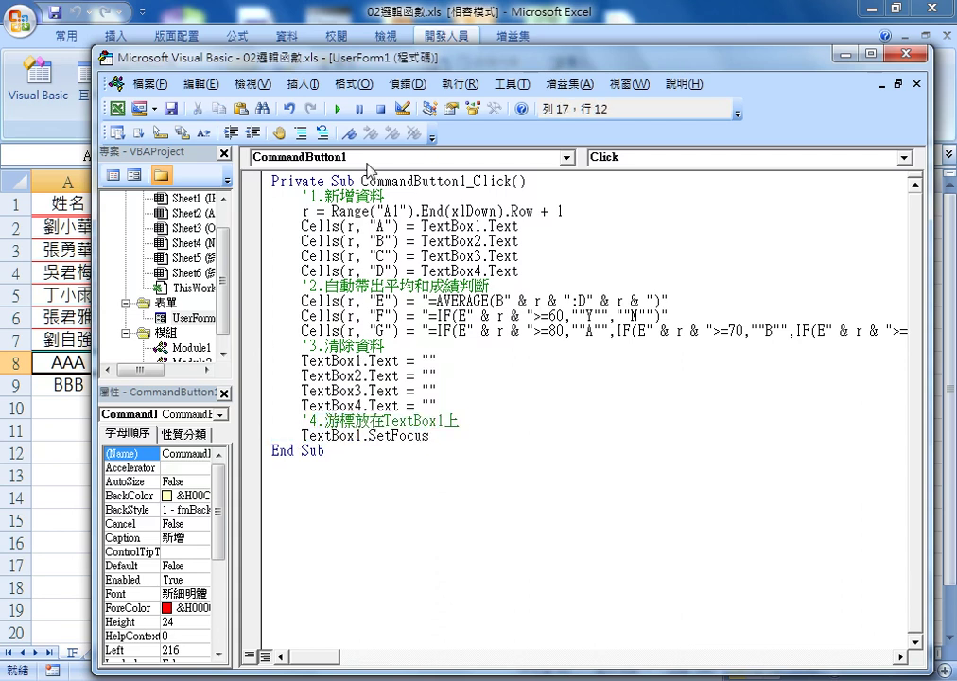
Step: Run the form and enter CCC with scores 87, 84 and 96
{"action": "left_click", "coordinate": [338, 109]}
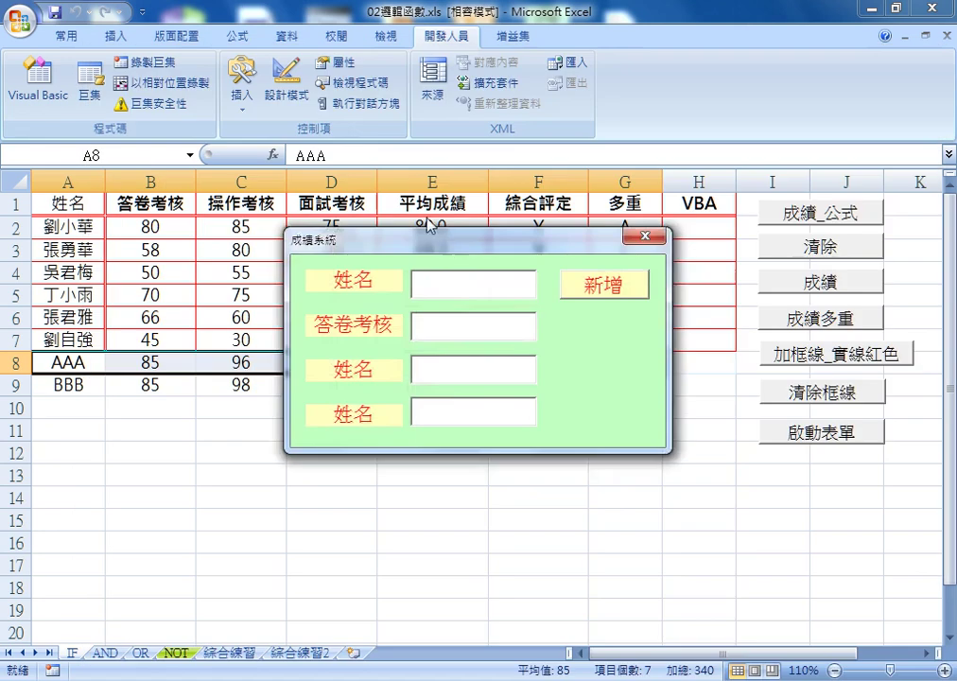
{"action": "left_click_drag", "start_coordinate": [443, 238], "coordinate": [508, 432]}
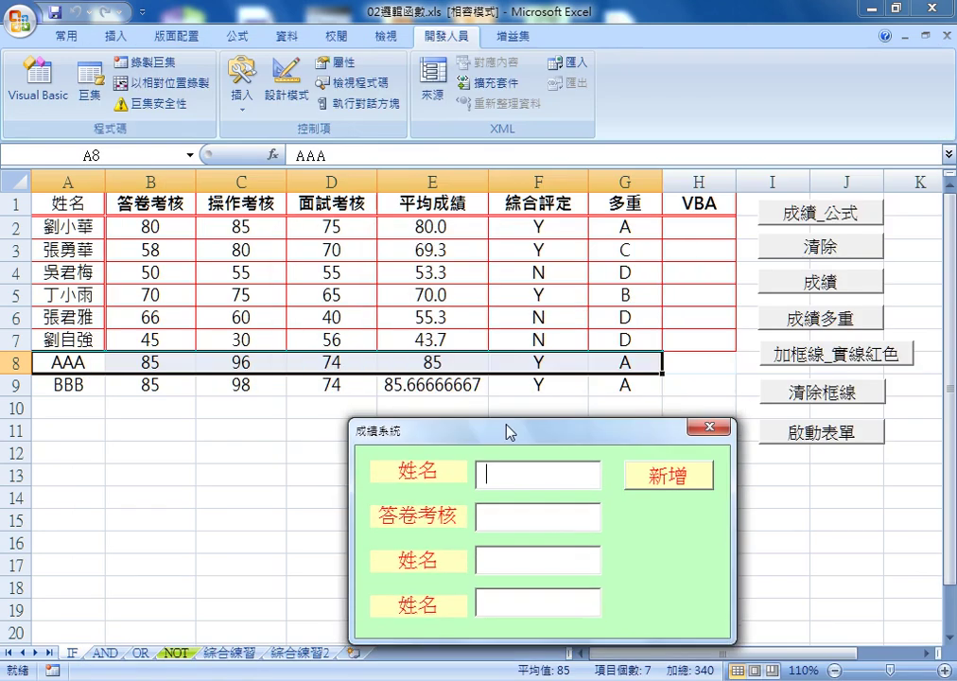
{"action": "type", "text": "CCC"}
{"action": "left_click", "coordinate": [536, 516]}
{"action": "type", "text": "87"}
{"action": "left_click", "coordinate": [537, 560]}
{"action": "type", "text": "84"}
{"action": "left_click", "coordinate": [537, 602]}
{"action": "type", "text": "9"}
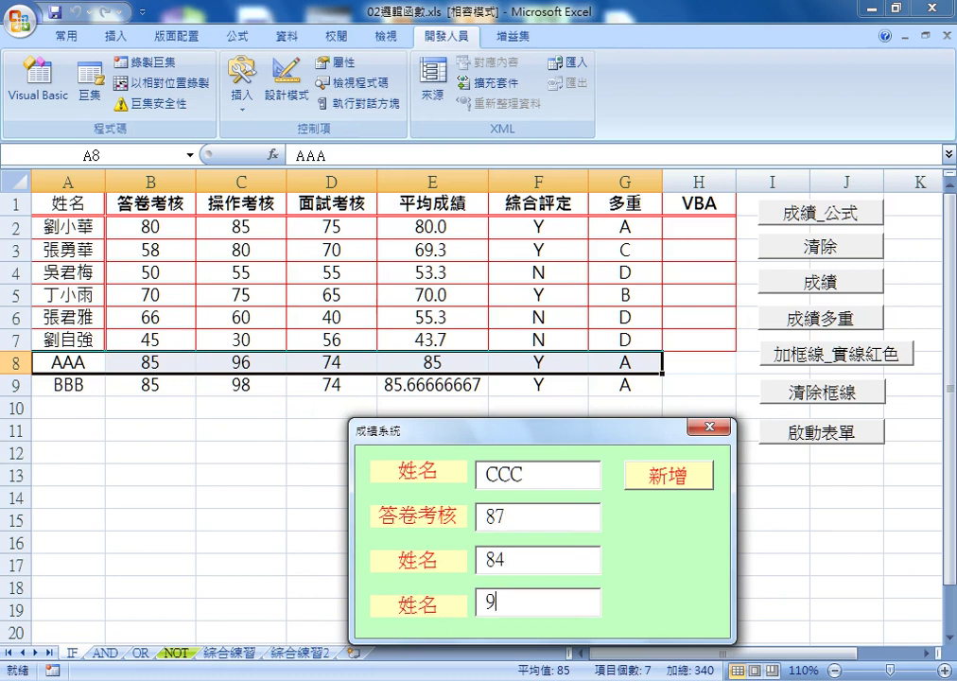
{"action": "type", "text": "6"}
Step: Add CCC's scores as row 10 with 新增, leaving the boxes cleared
{"action": "key", "text": "Tab"}
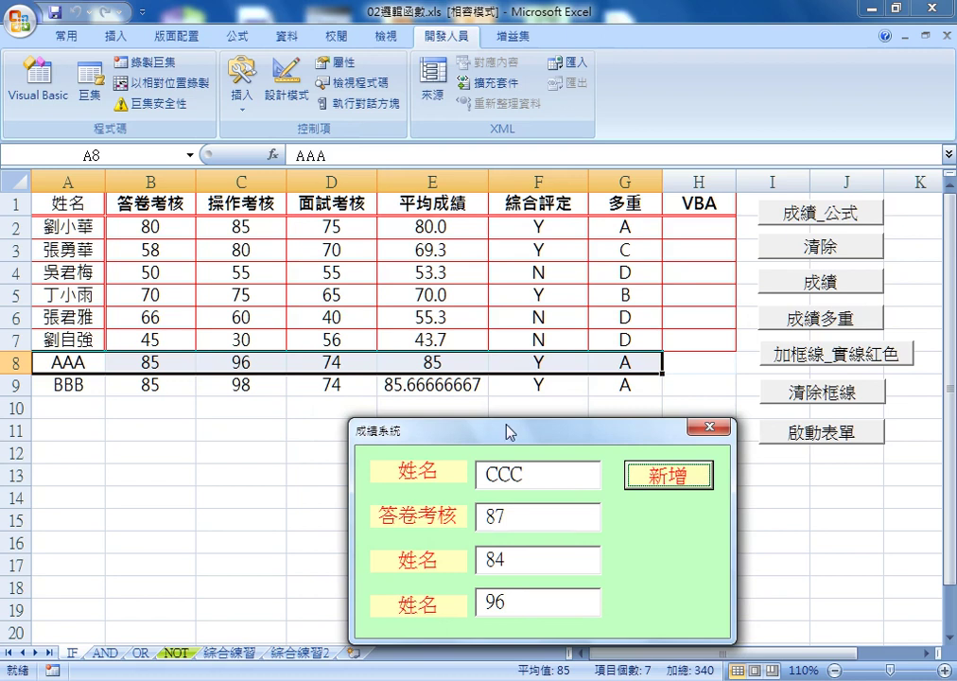
{"action": "left_click", "coordinate": [520, 609]}
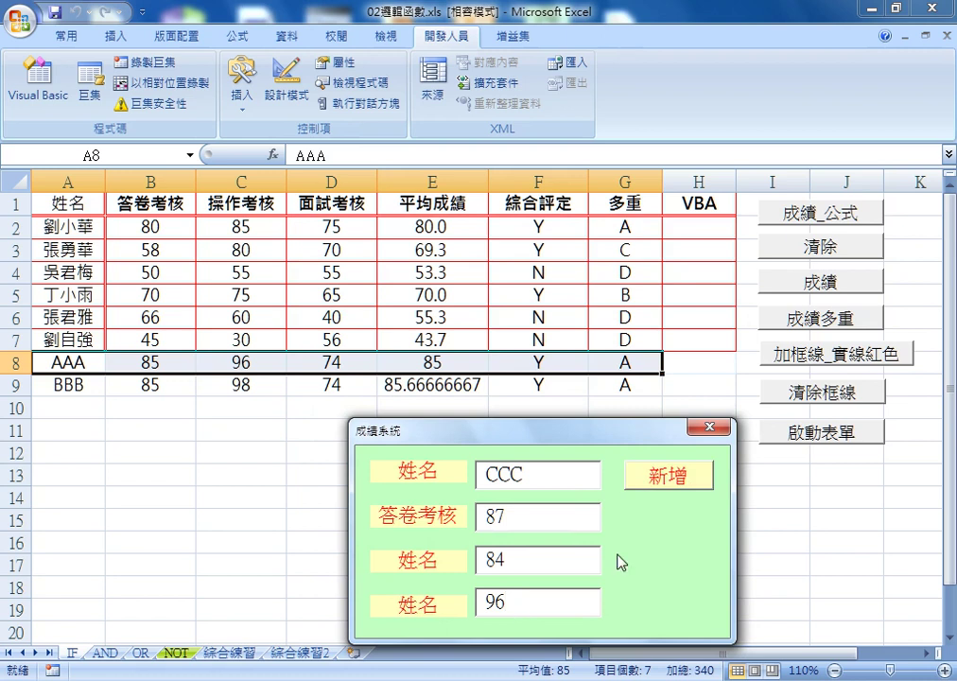
{"action": "left_click", "coordinate": [659, 482]}
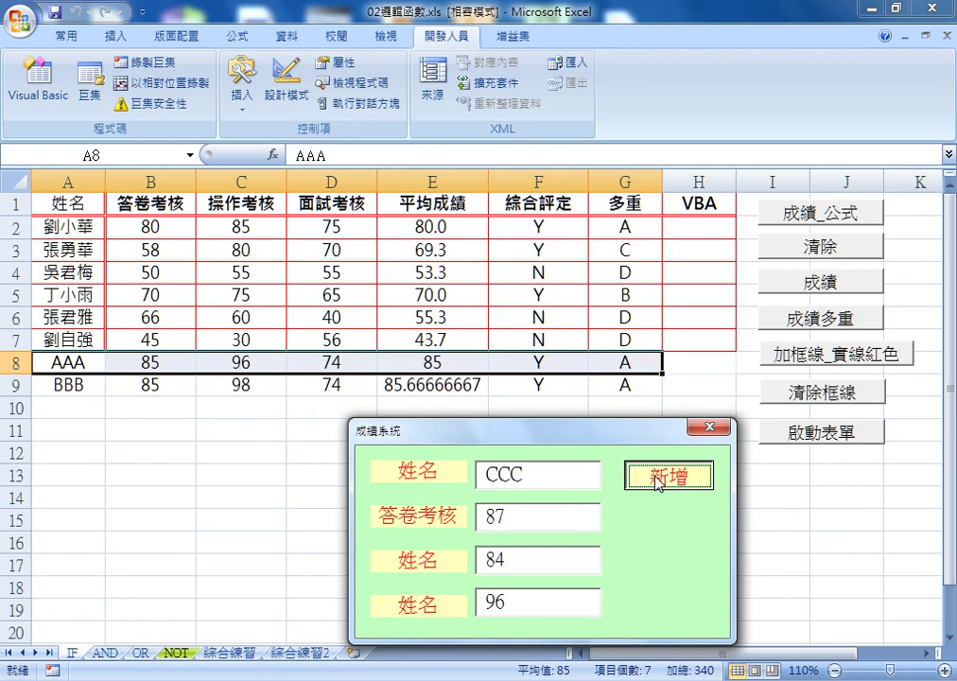
{"action": "left_click", "coordinate": [659, 482]}
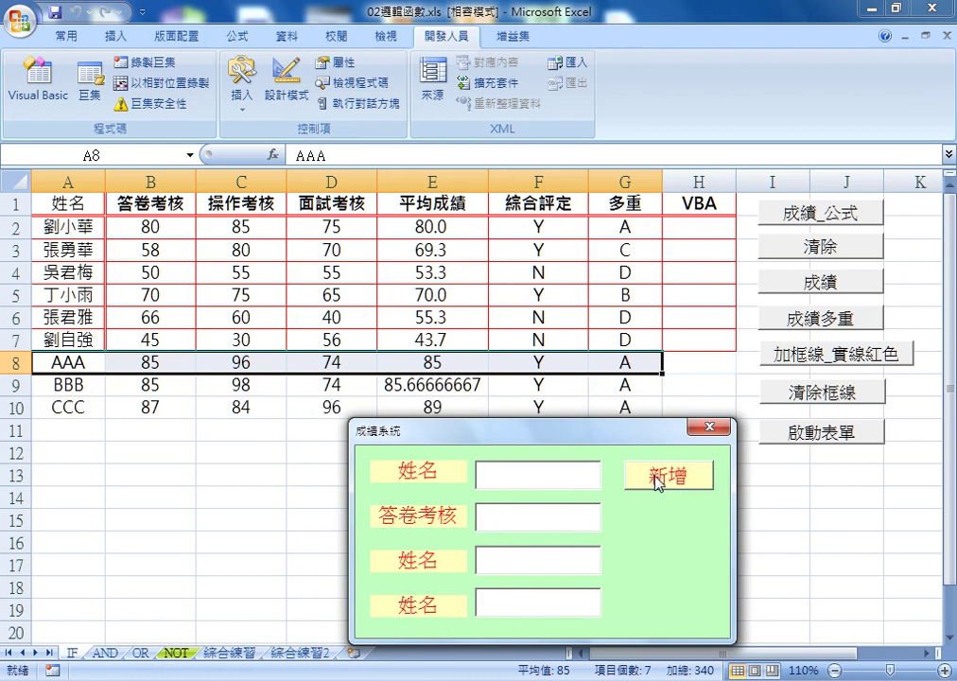